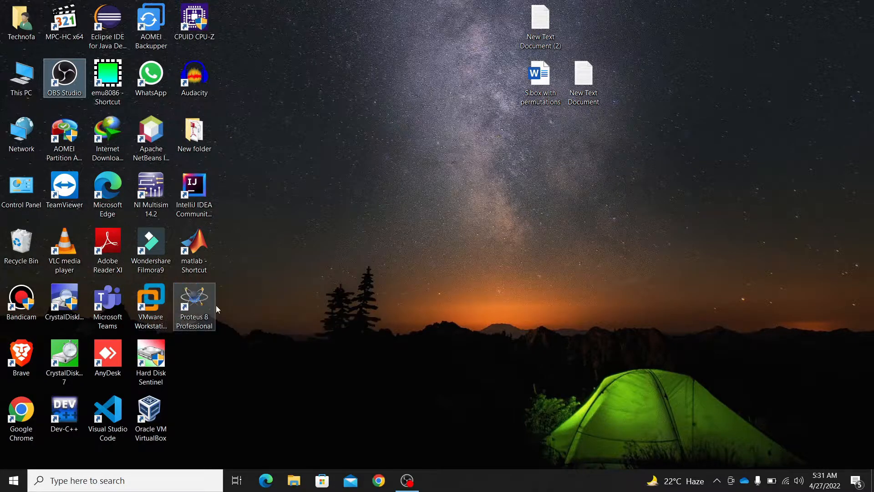
Open the advanced sharing settings through the Network and Sharing Center in Windows network settings.
{"action": "left_click", "coordinate": [118, 478]}
{"action": "type", "text": "s"}
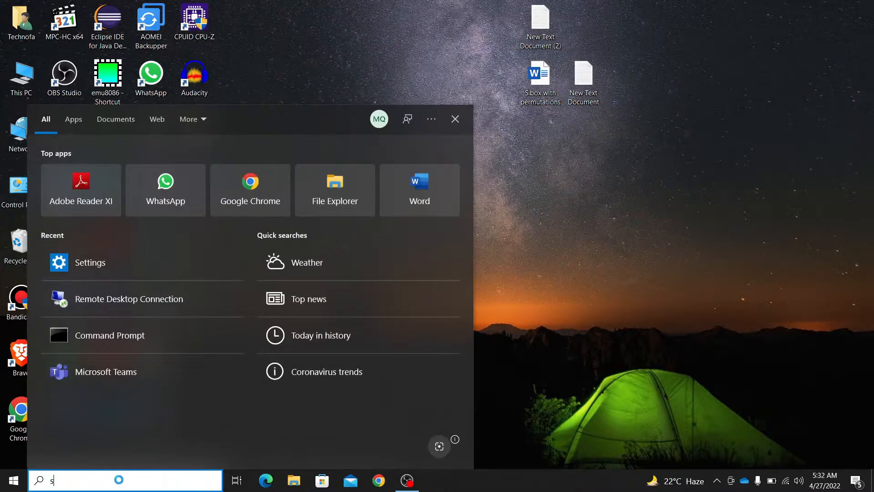
{"action": "type", "text": "ett"}
{"action": "key", "text": "Return"}
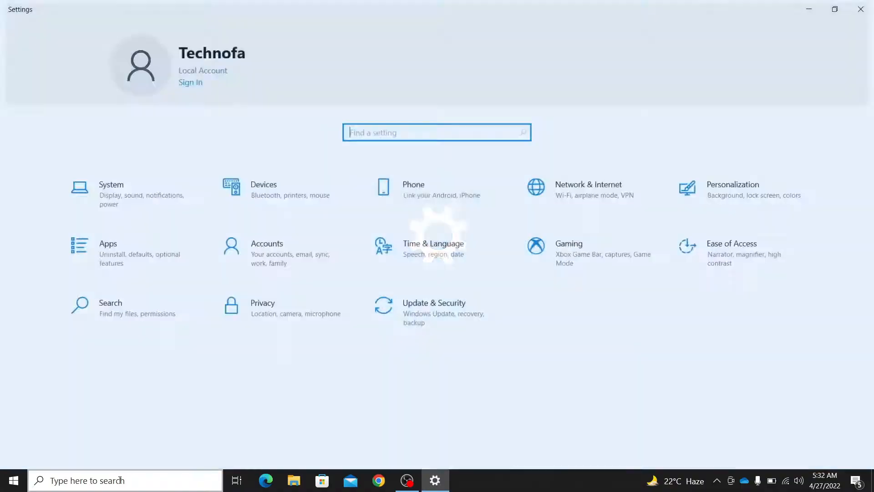
{"action": "left_click", "coordinate": [575, 207]}
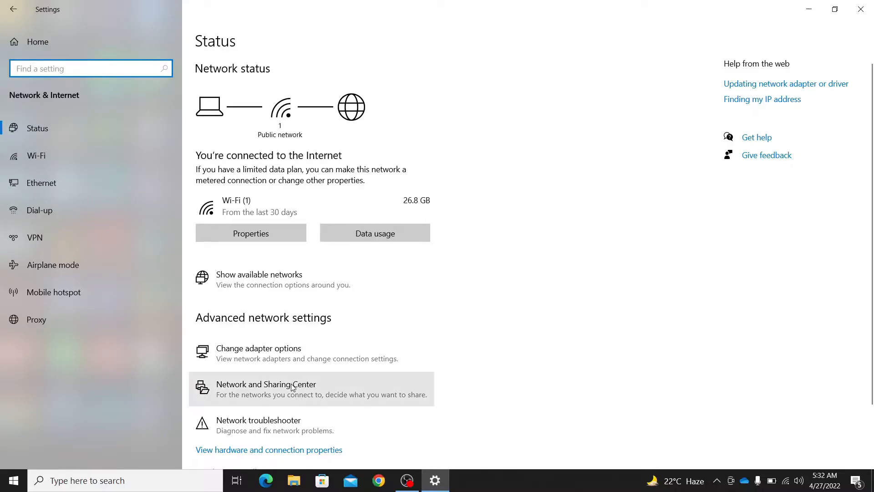
{"action": "scroll", "coordinate": [293, 387], "scroll_direction": "down", "scroll_amount": 1}
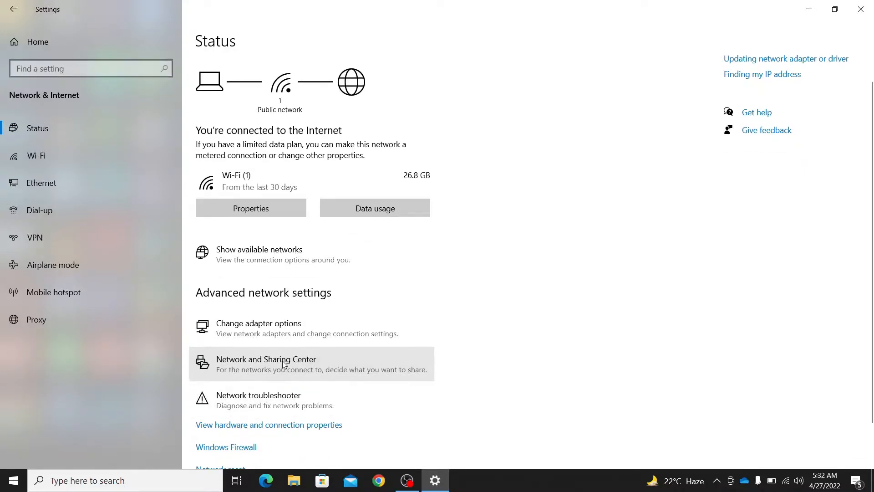
{"action": "left_click", "coordinate": [283, 364]}
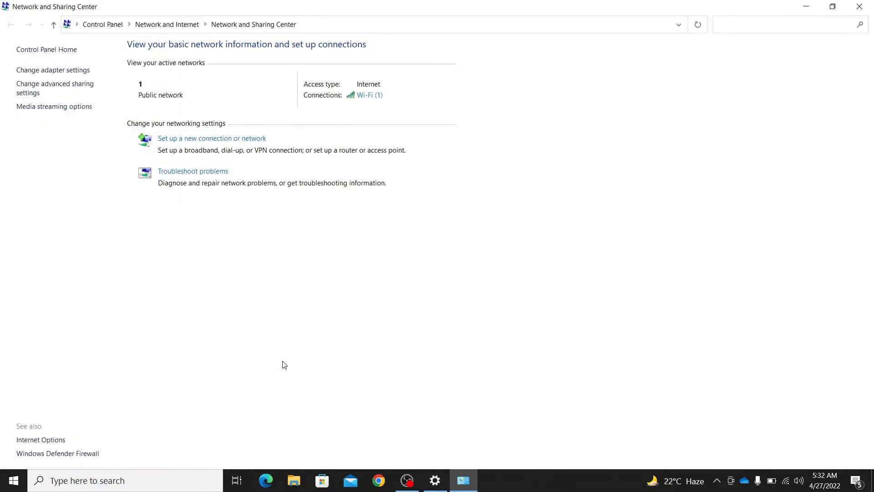
{"action": "left_click", "coordinate": [47, 92]}
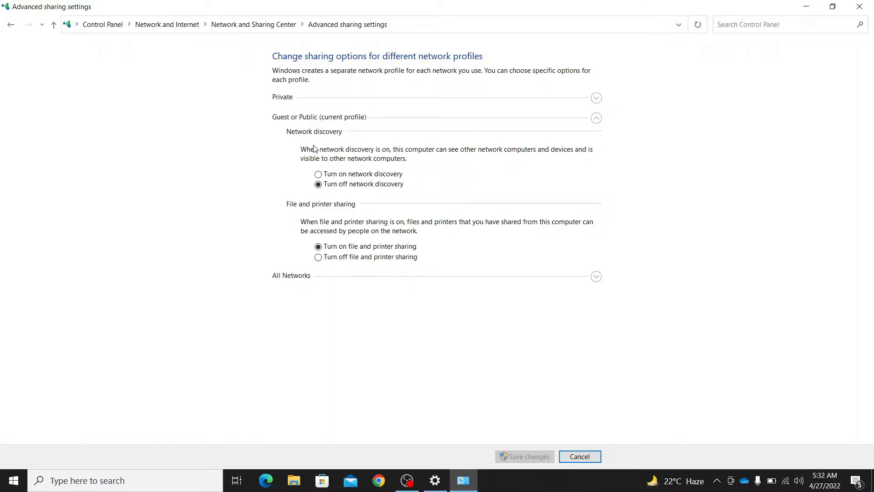
Turn on network discovery for the Guest or Public profile, save the sharing changes, and close the settings windows.
{"action": "left_click", "coordinate": [330, 174]}
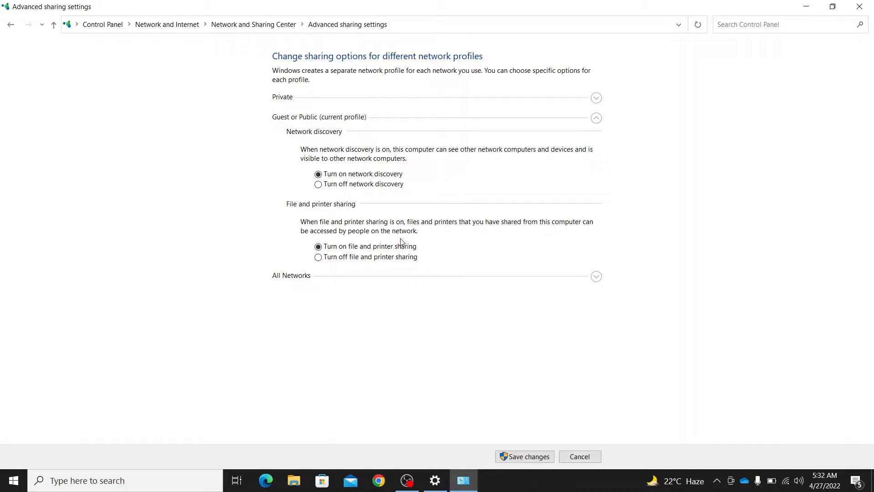
{"action": "left_click", "coordinate": [354, 257]}
{"action": "left_click", "coordinate": [347, 280]}
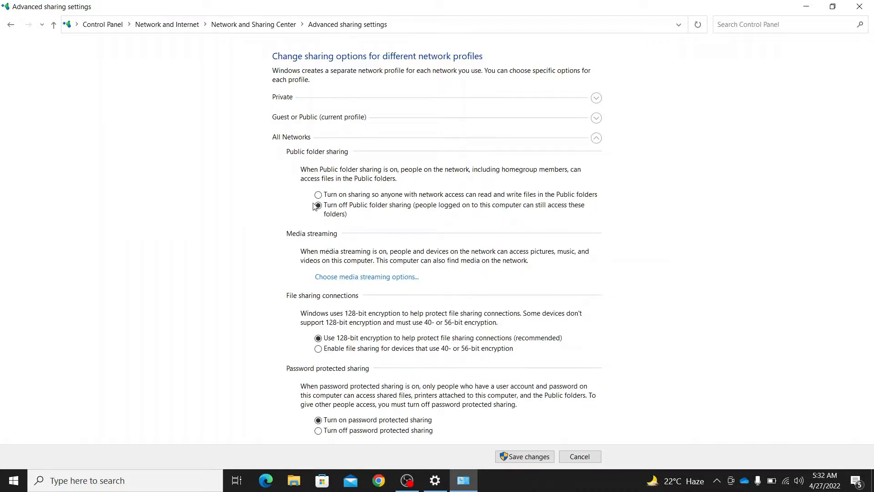
{"action": "left_click", "coordinate": [533, 457]}
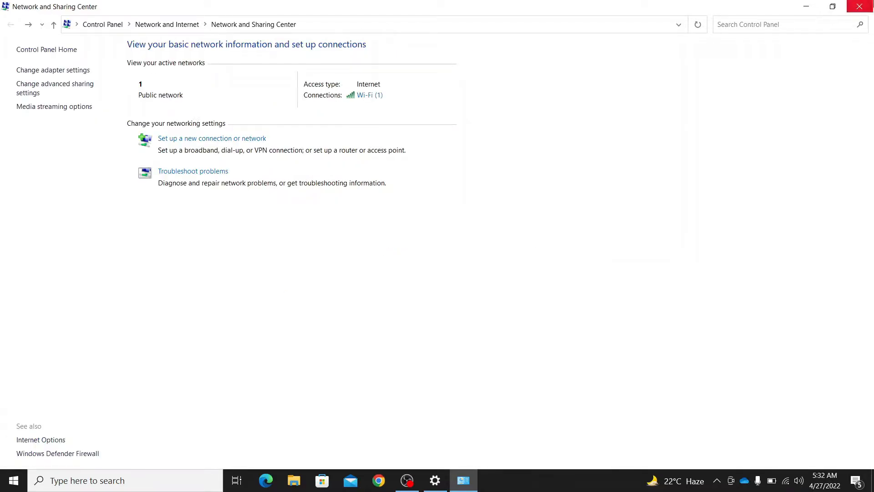
{"action": "left_click", "coordinate": [859, 7]}
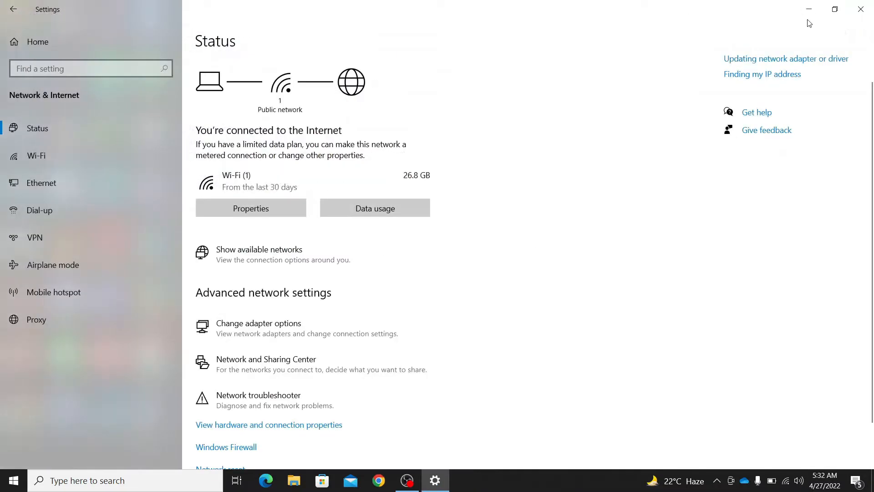
{"action": "left_click", "coordinate": [861, 10]}
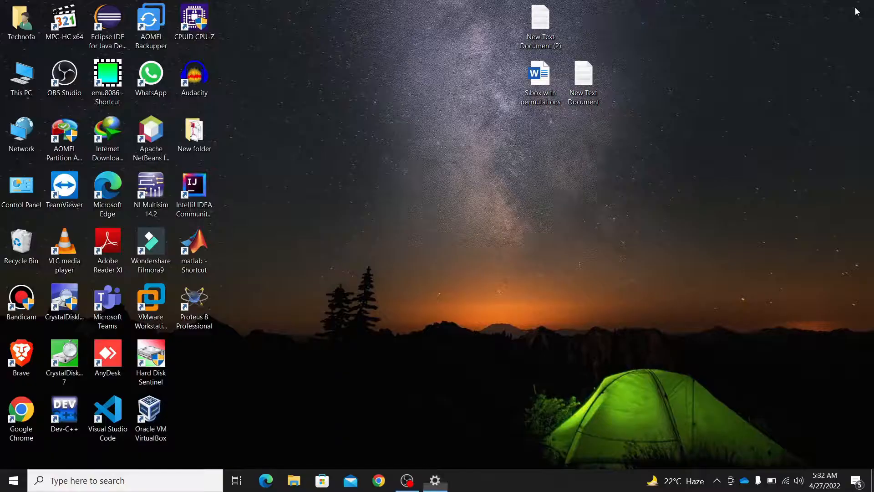
Start sharing the Linux folder on New Volume (I:) with specific people.
{"action": "double_click", "coordinate": [21, 76]}
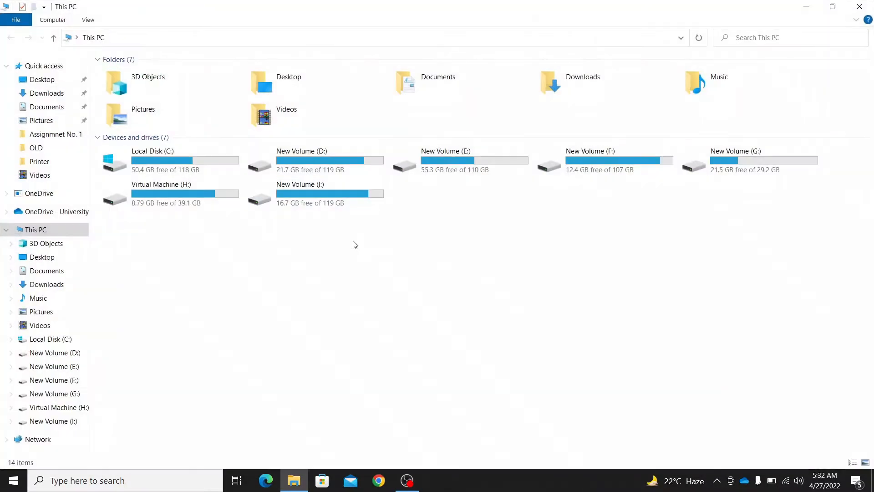
{"action": "double_click", "coordinate": [282, 195]}
{"action": "left_click", "coordinate": [121, 90]}
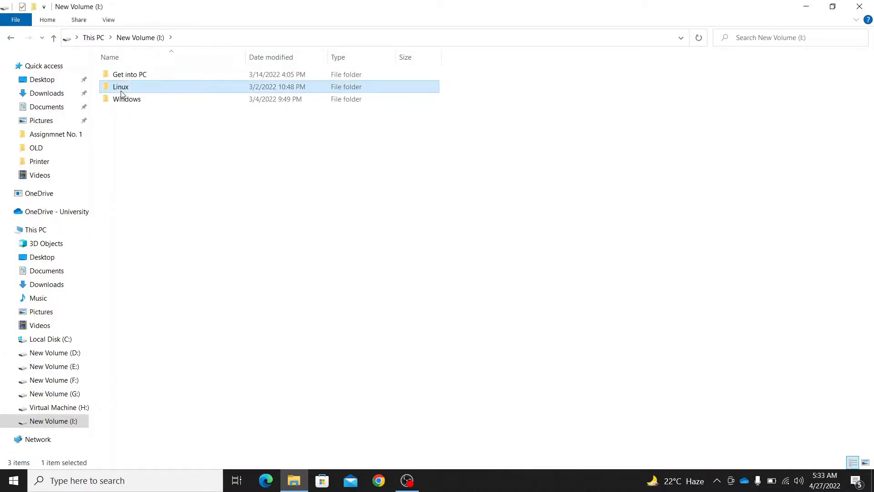
{"action": "right_click", "coordinate": [121, 91]}
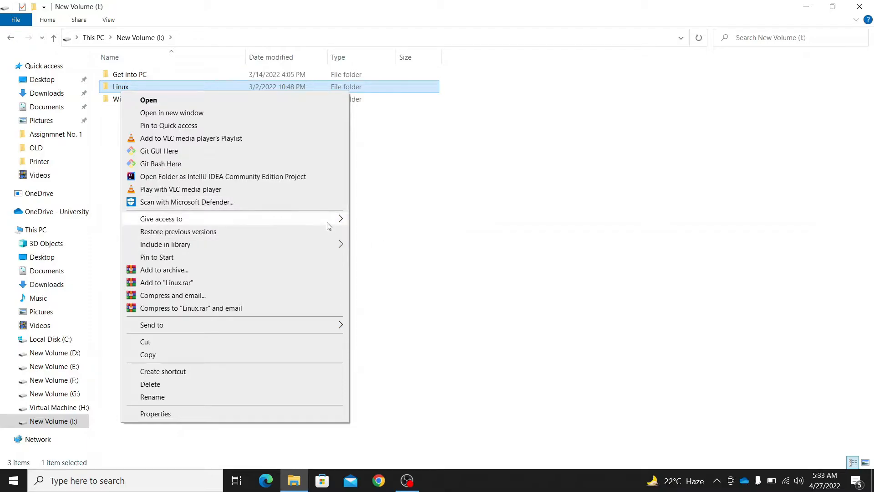
{"action": "mouse_move", "coordinate": [329, 227]}
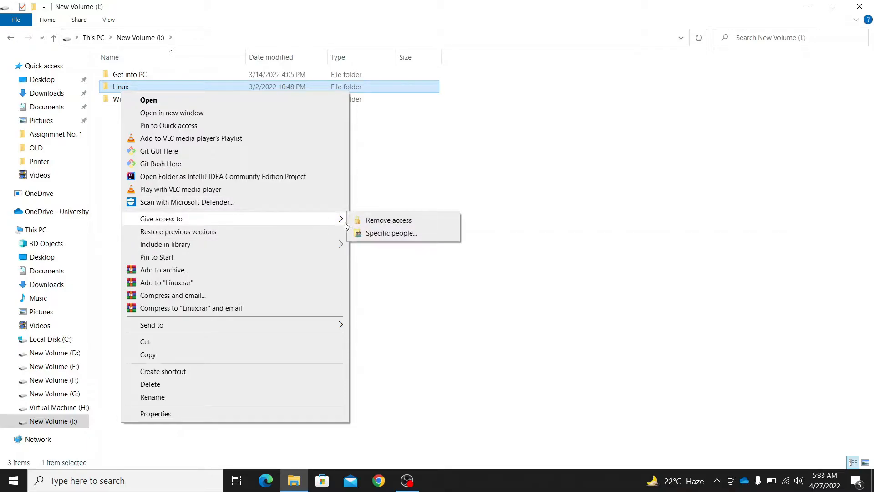
{"action": "left_click", "coordinate": [383, 233]}
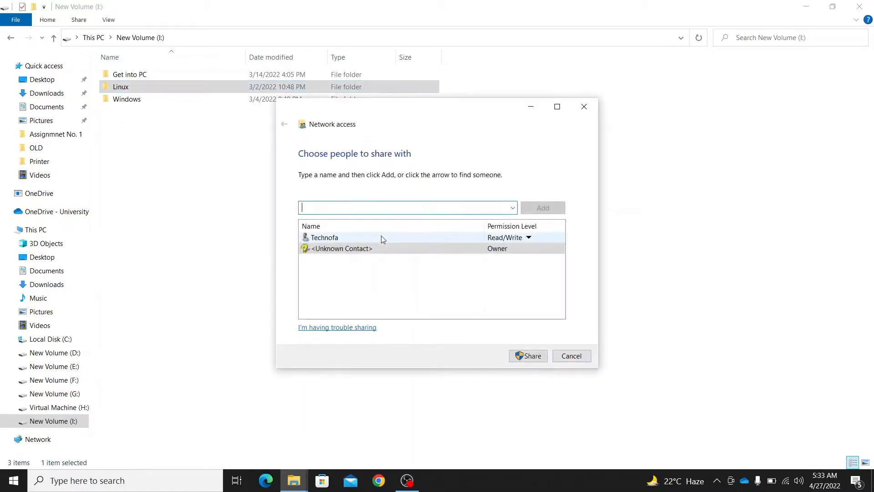
Share the Linux folder with the listed people, enabling network discovery and file sharing for all public networks, and minimise File Explorer.
{"action": "left_click", "coordinate": [465, 241]}
{"action": "left_click", "coordinate": [478, 306]}
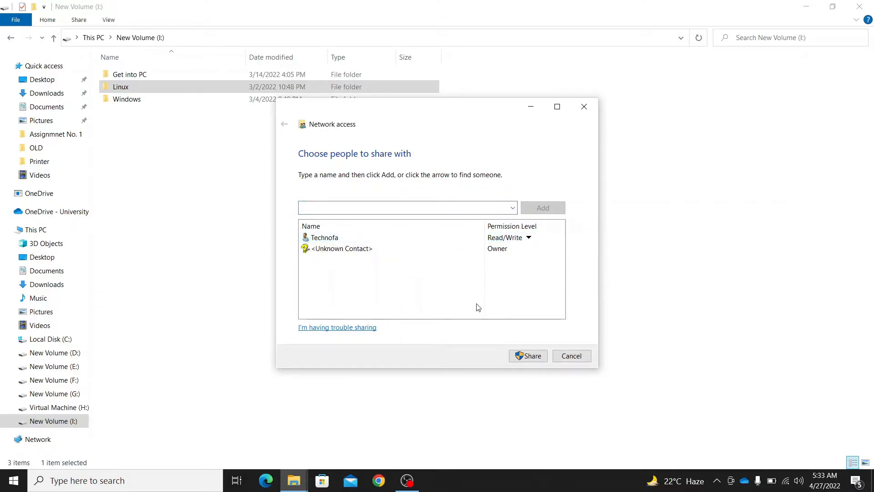
{"action": "left_click", "coordinate": [526, 357]}
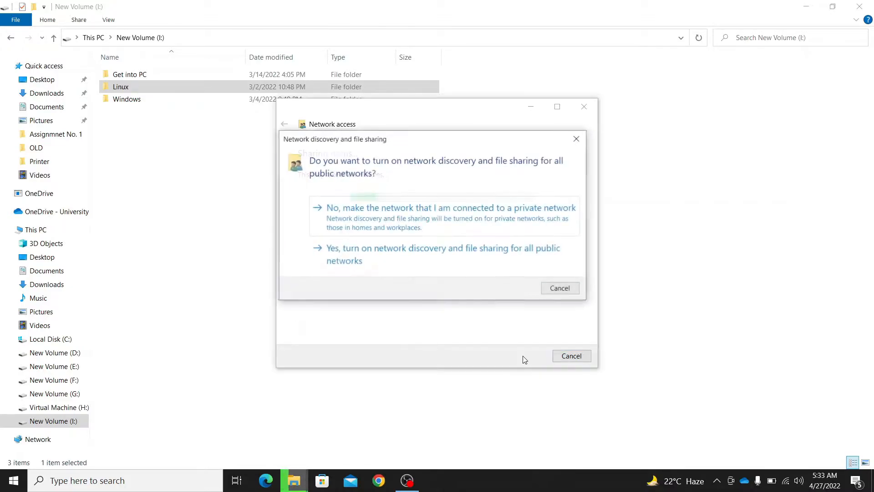
{"action": "left_click", "coordinate": [382, 252]}
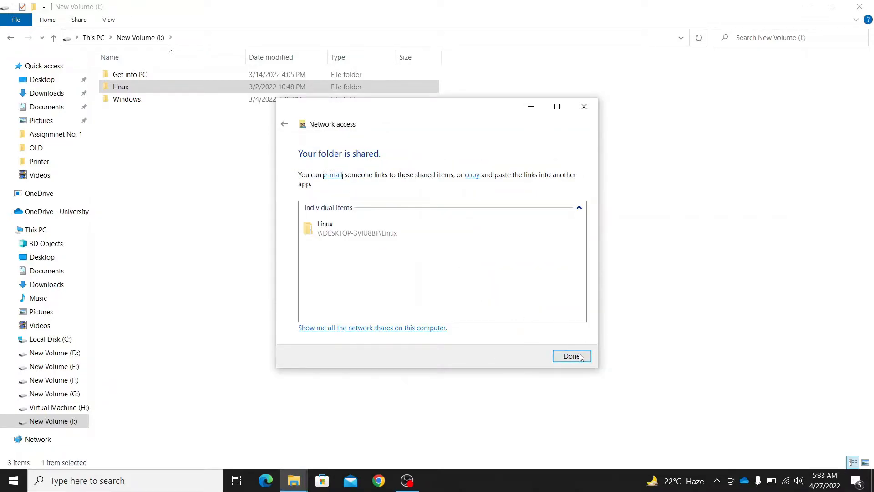
{"action": "left_click", "coordinate": [572, 356]}
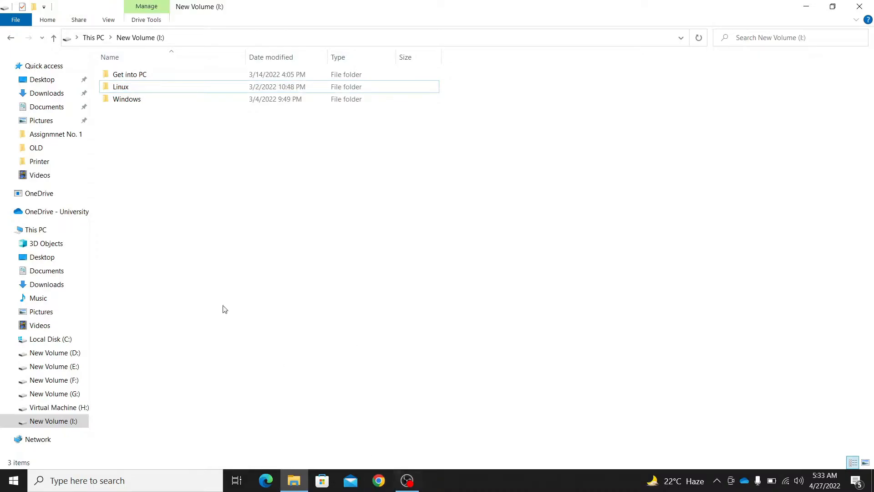
{"action": "left_click", "coordinate": [804, 8]}
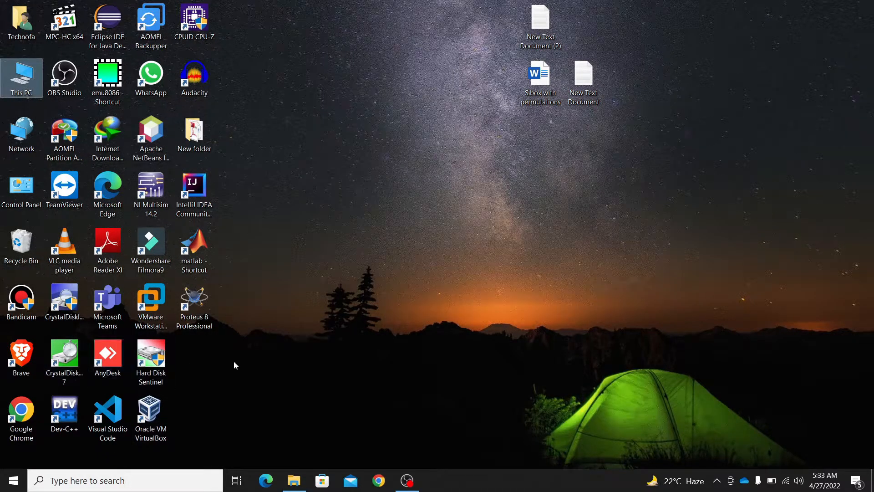
Open Command Prompt and run ipconfig to list the network adapter addresses.
{"action": "left_click", "coordinate": [116, 475]}
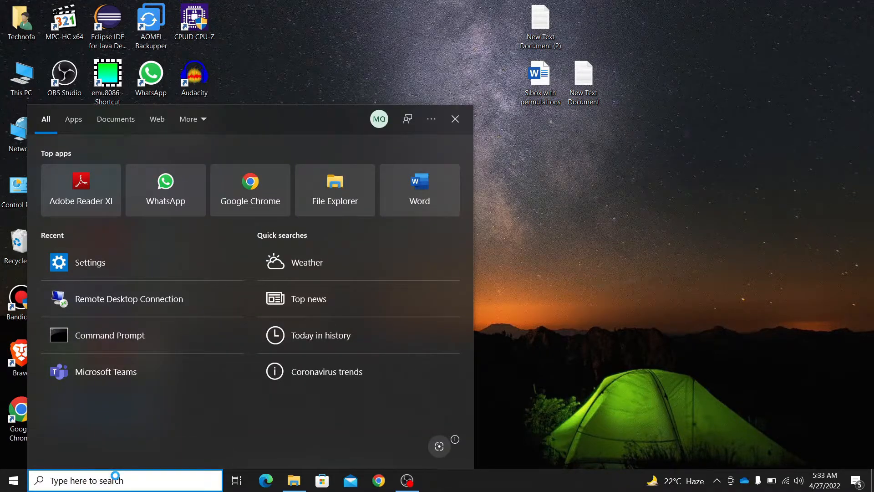
{"action": "type", "text": "cmd"}
{"action": "key", "text": "Return"}
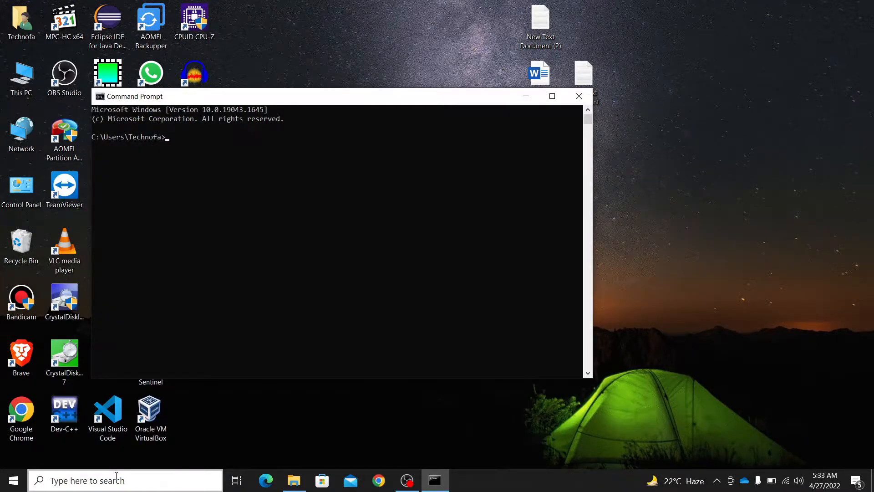
{"action": "type", "text": "ipcong"}
{"action": "key", "text": "BackSpace"}
{"action": "type", "text": "fig"}
{"action": "key", "text": "Return"}
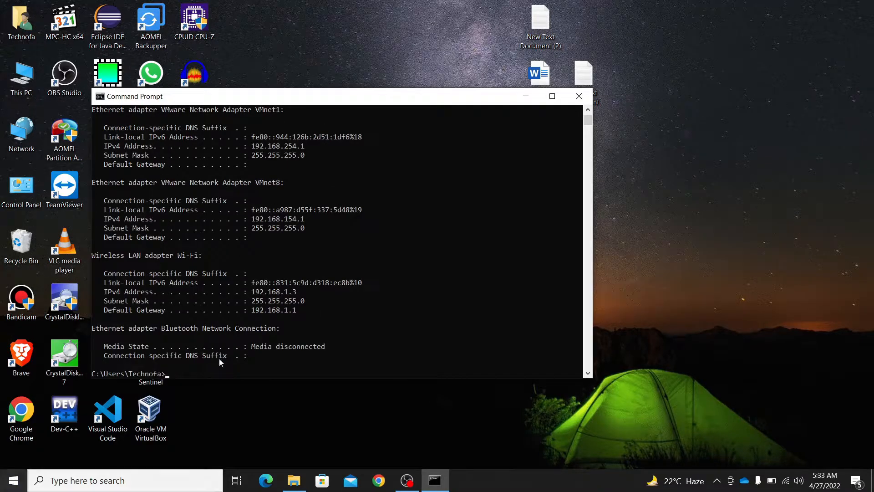
Highlight the Wi-Fi adapter's IPv4 address in the ipconfig output, and minimise Command Prompt.
{"action": "left_click", "coordinate": [299, 292]}
{"action": "left_click_drag", "start_coordinate": [298, 292], "coordinate": [248, 292]}
{"action": "mouse_move", "coordinate": [302, 310]}
{"action": "left_mouse_down"}
{"action": "mouse_move", "coordinate": [254, 312]}
{"action": "mouse_move", "coordinate": [293, 301]}
{"action": "left_mouse_up"}
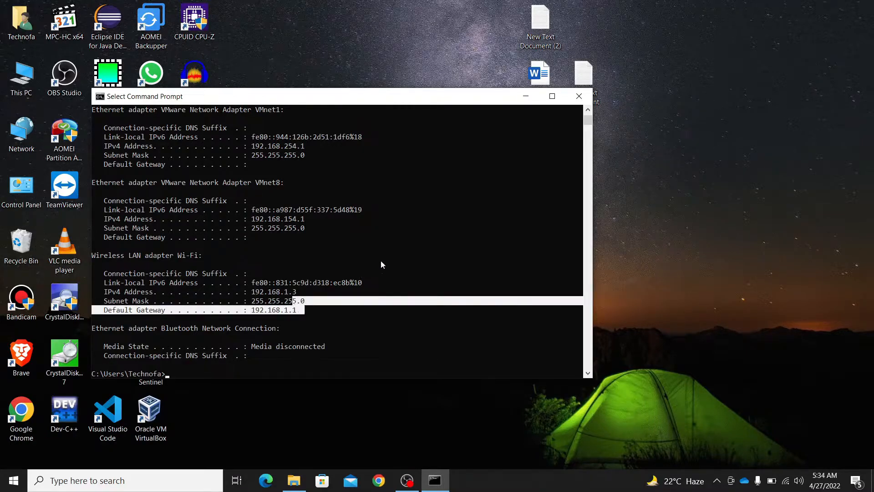
{"action": "left_click", "coordinate": [302, 292]}
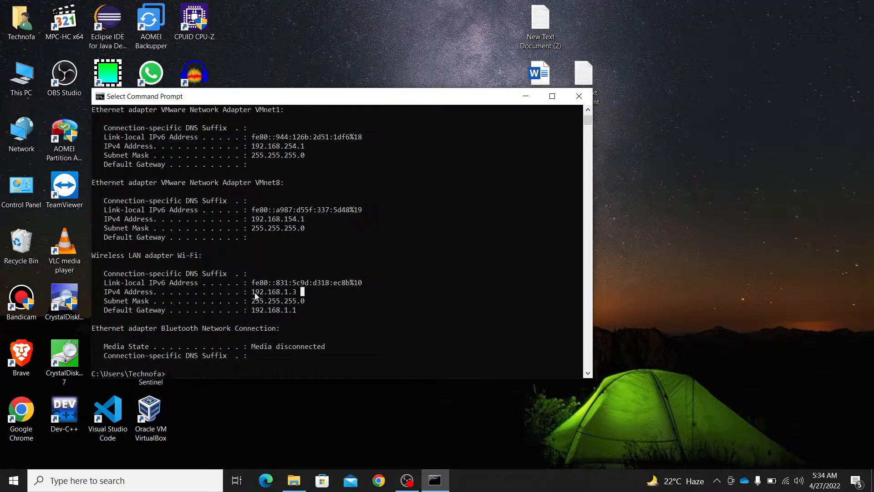
{"action": "left_click_drag", "start_coordinate": [253, 293], "coordinate": [293, 295]}
{"action": "left_click", "coordinate": [532, 97]}
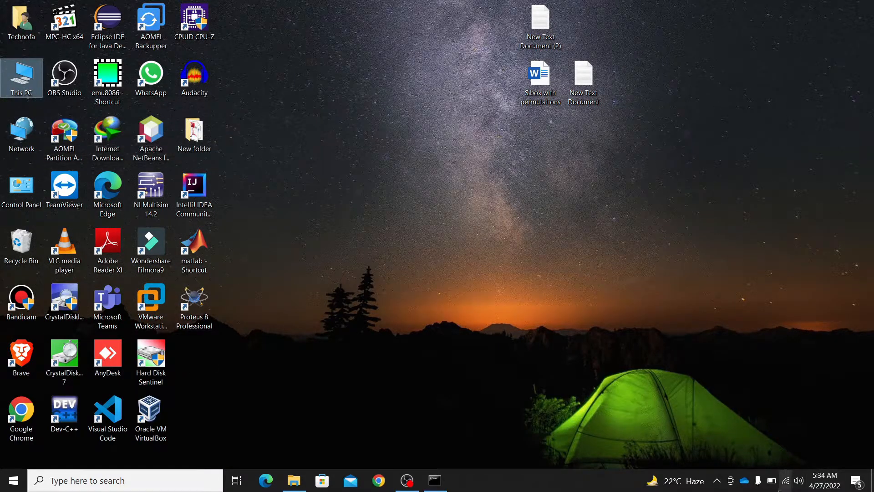
Open the list of network adapters from the Network & Internet settings.
{"action": "left_click", "coordinate": [777, 490]}
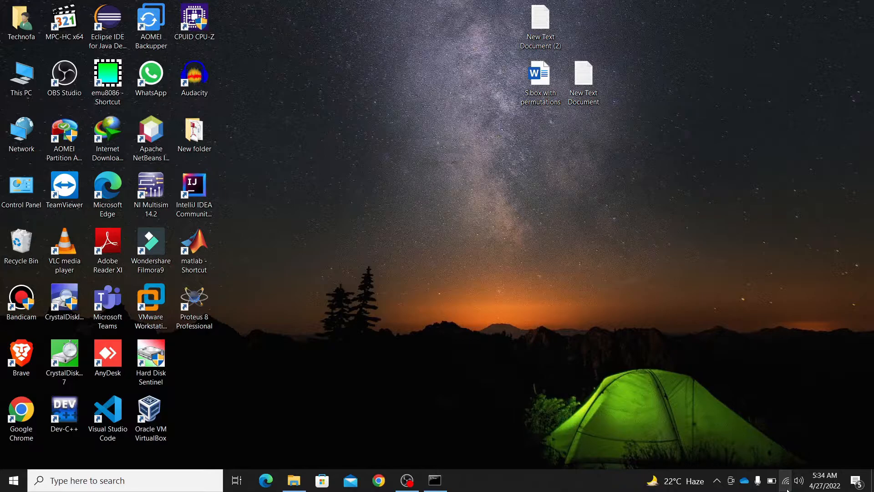
{"action": "left_click", "coordinate": [787, 487]}
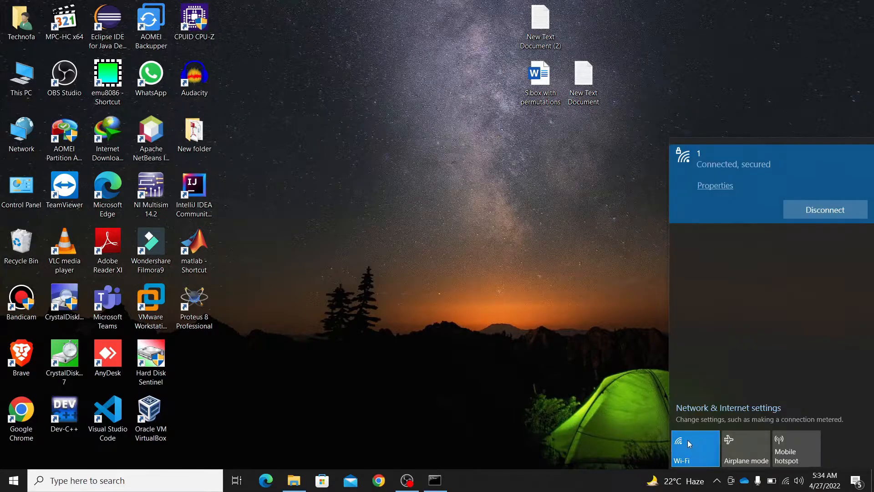
{"action": "left_click", "coordinate": [696, 409]}
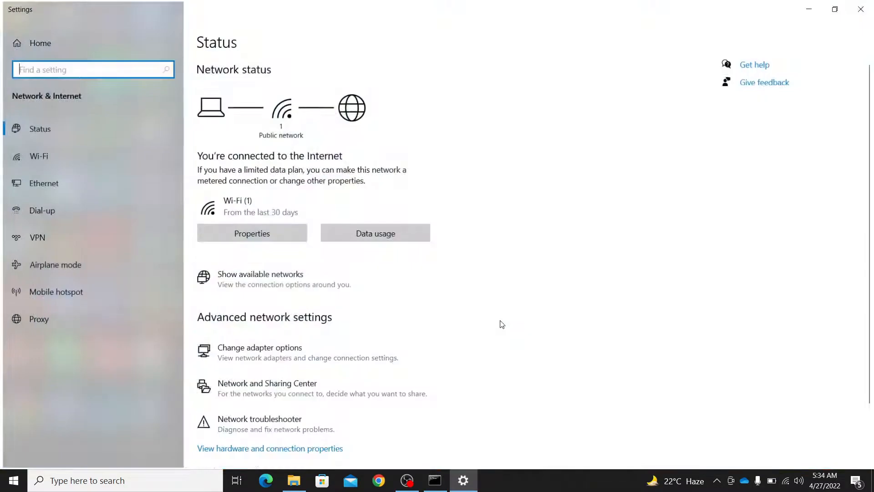
{"action": "left_click", "coordinate": [293, 360]}
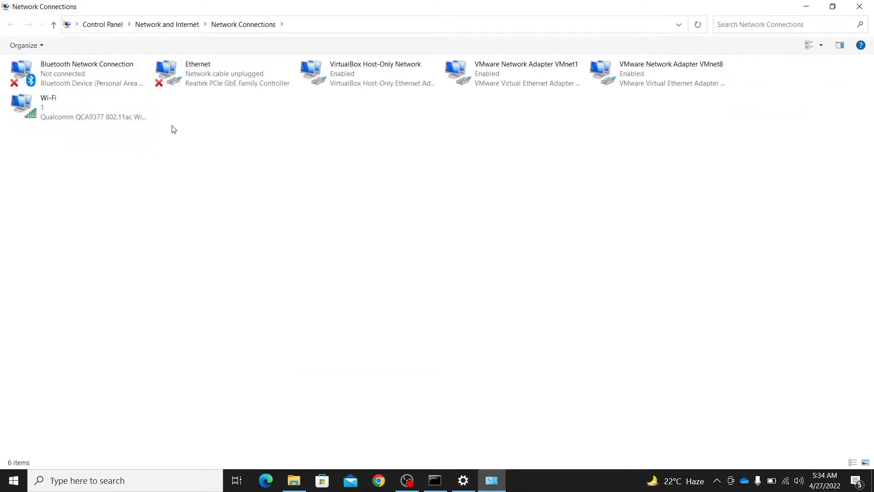
Check the IPv4 address in the Wi-Fi adapter's connection details, and close the details and status windows.
{"action": "left_click", "coordinate": [72, 111]}
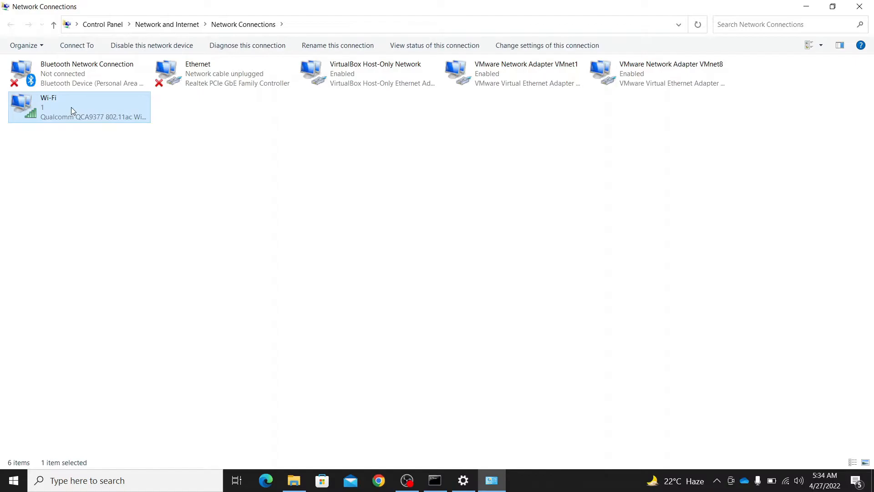
{"action": "double_click", "coordinate": [71, 110]}
{"action": "left_click", "coordinate": [380, 255]}
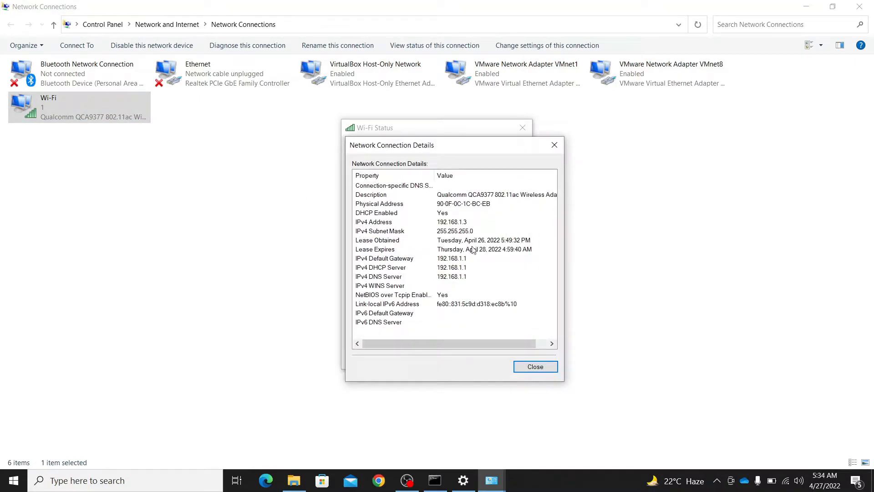
{"action": "left_click", "coordinate": [469, 224]}
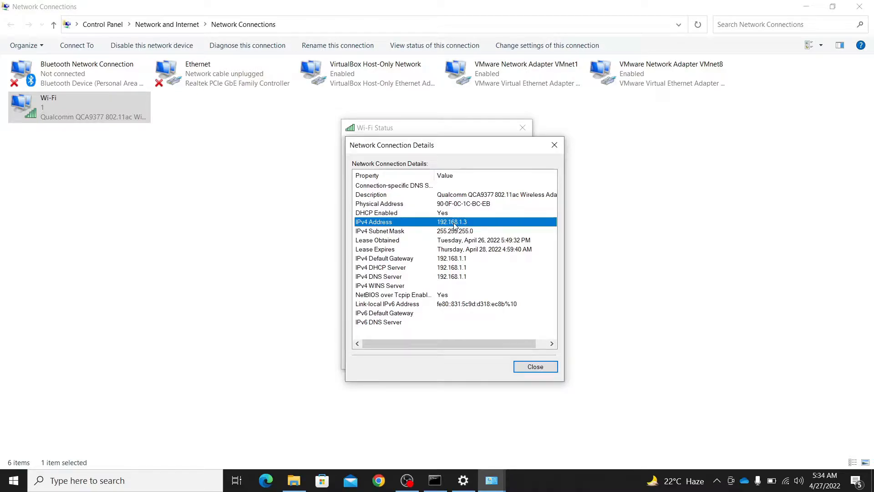
{"action": "key", "text": "Escape"}
{"action": "left_click", "coordinate": [523, 128]}
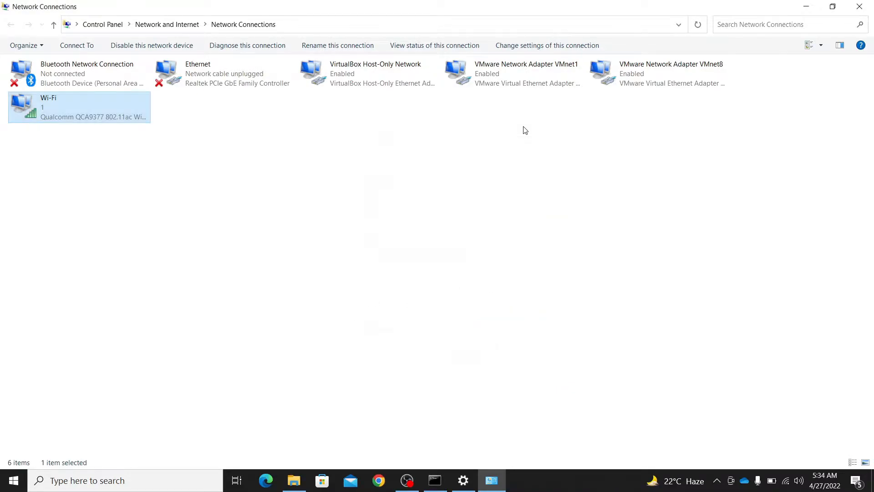
Minimise the network windows, highlight the device name on the computer's About page, and close that page.
{"action": "left_click", "coordinate": [806, 6]}
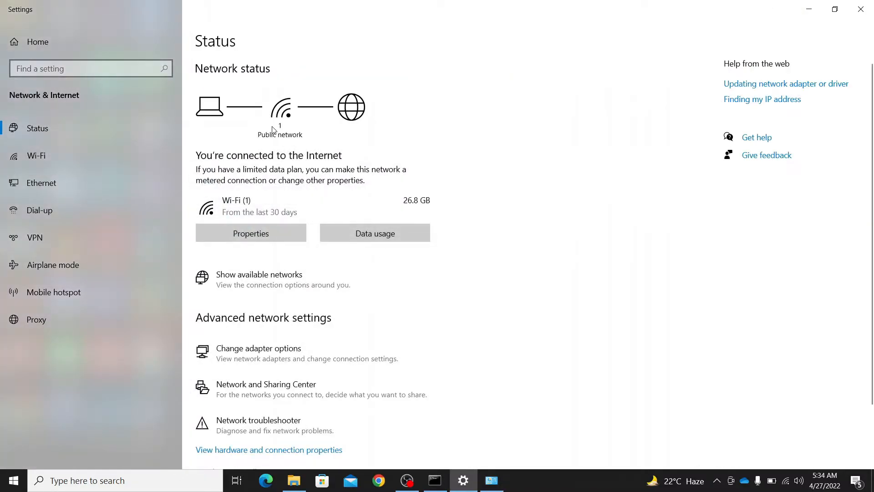
{"action": "left_click", "coordinate": [809, 9]}
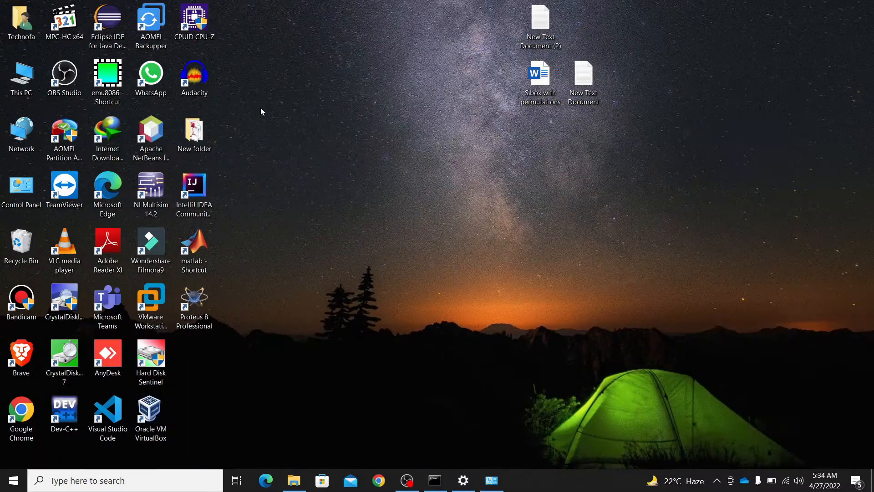
{"action": "right_click", "coordinate": [12, 79]}
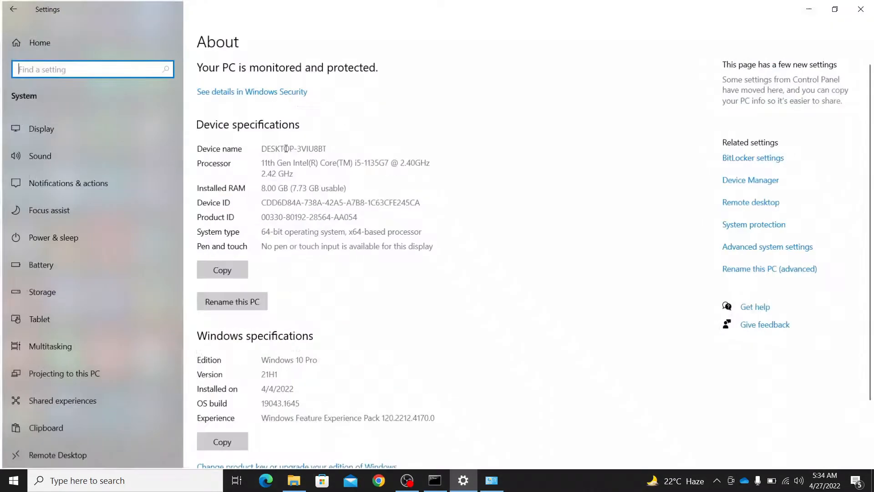
{"action": "left_click_drag", "start_coordinate": [262, 150], "coordinate": [327, 149]}
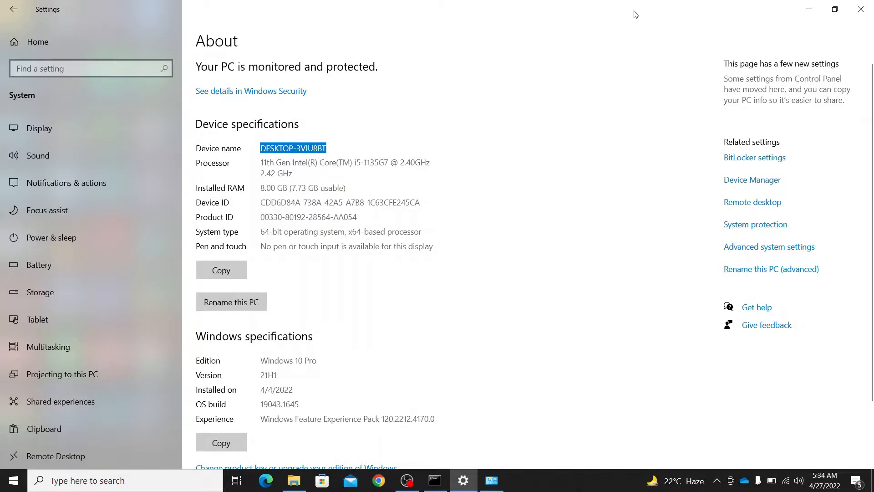
{"action": "left_click_drag", "start_coordinate": [634, 13], "coordinate": [613, 190]}
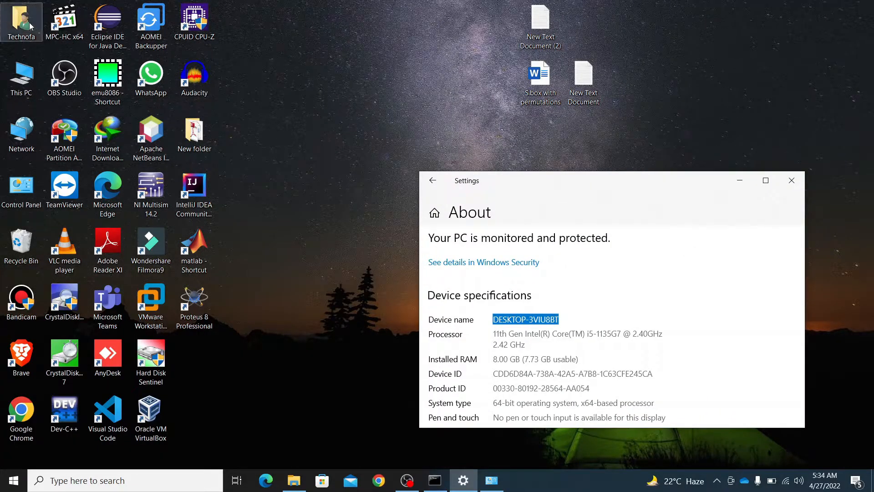
{"action": "left_click", "coordinate": [792, 187]}
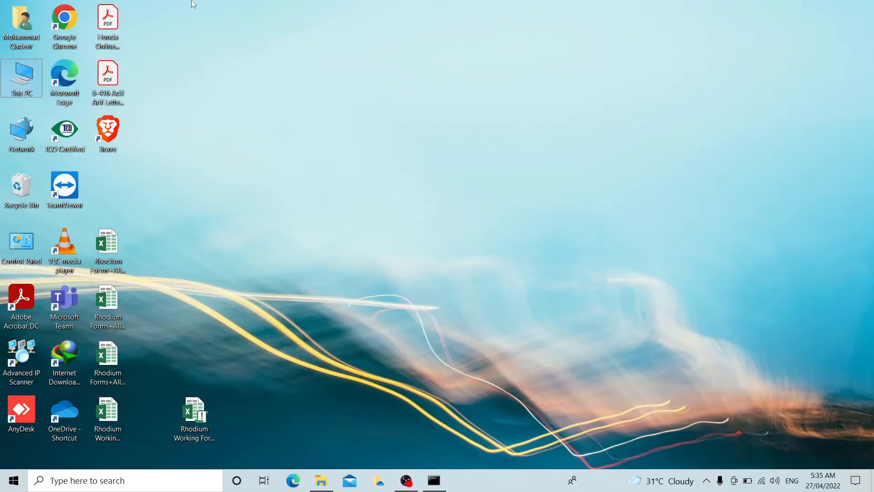
{"action": "double_click", "coordinate": [22, 87]}
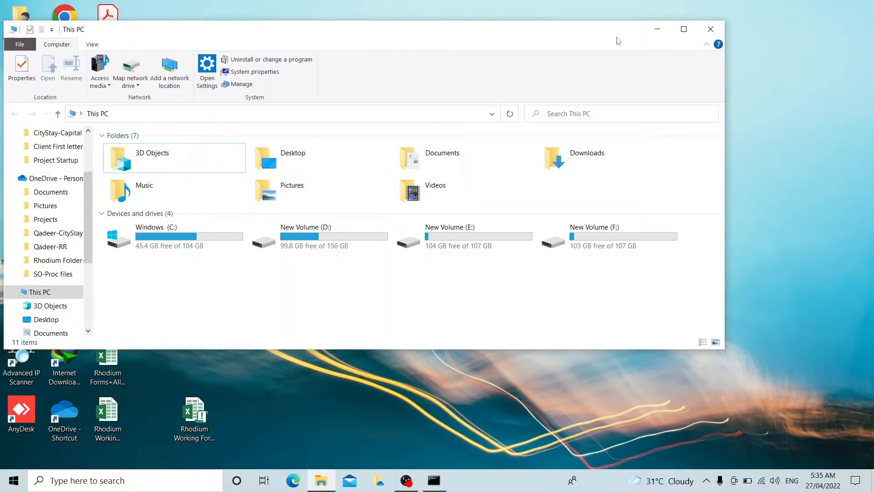
{"action": "left_click", "coordinate": [661, 35]}
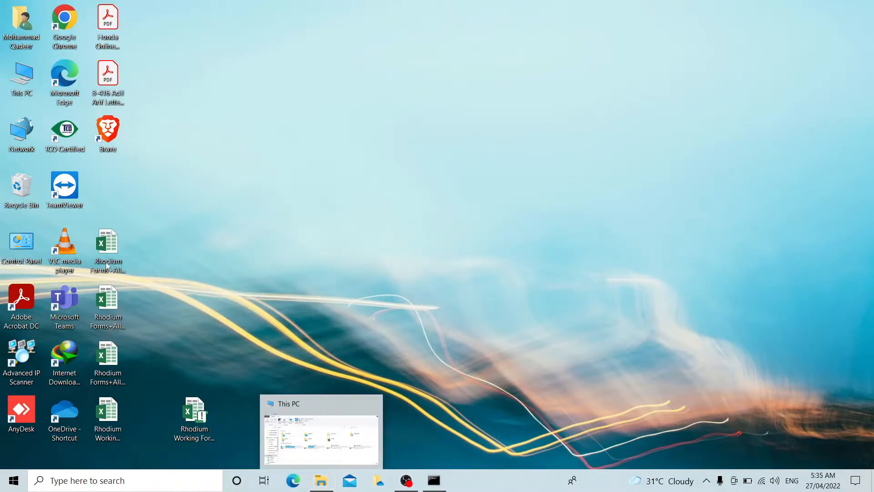
Find and open Windows Settings on the second computer, and go to its Network & Internet section.
{"action": "left_click", "coordinate": [126, 489]}
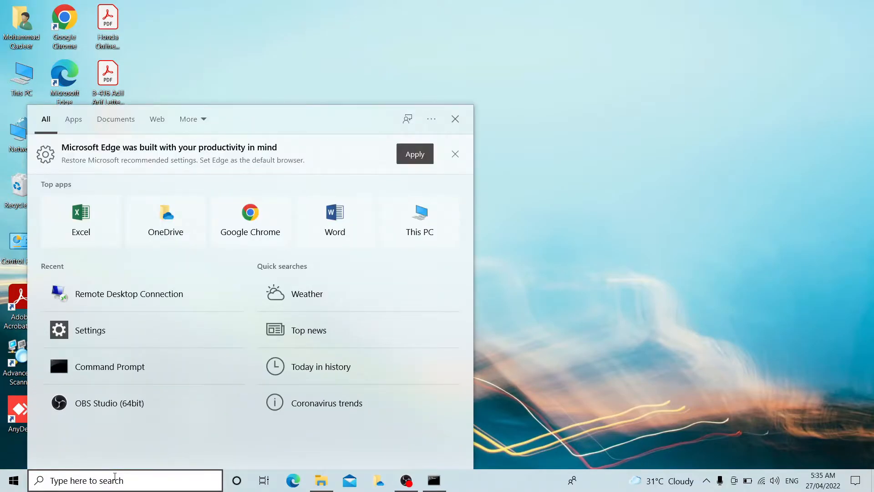
{"action": "type", "text": "st"}
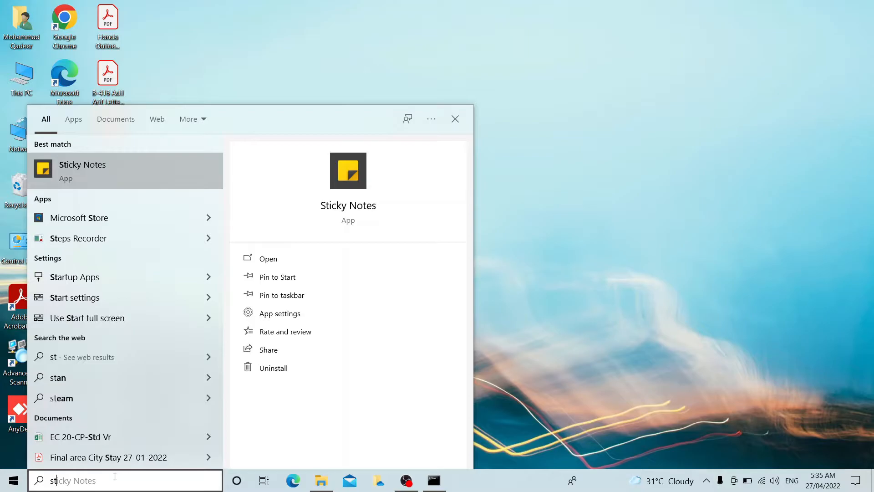
{"action": "type", "text": "tt"}
{"action": "key", "text": "BackSpace"}
{"action": "key", "text": "BackSpace"}
{"action": "key", "text": "BackSpace"}
{"action": "type", "text": "ett"}
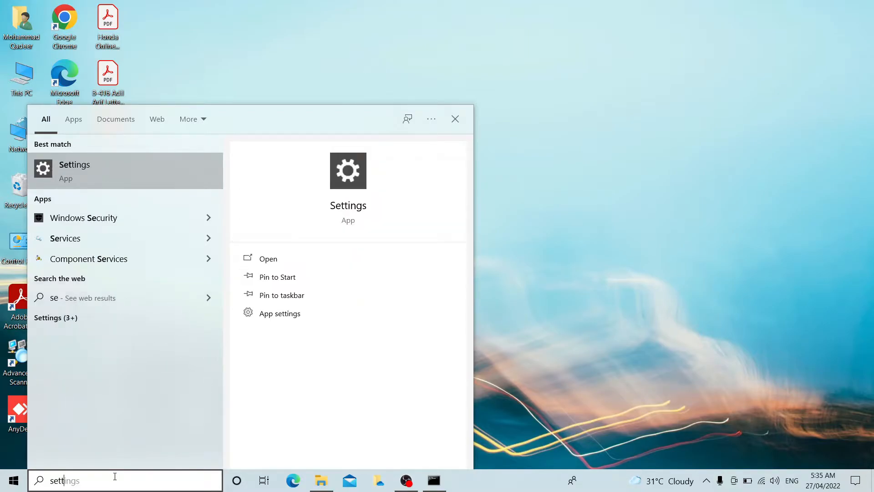
{"action": "key", "text": "Return"}
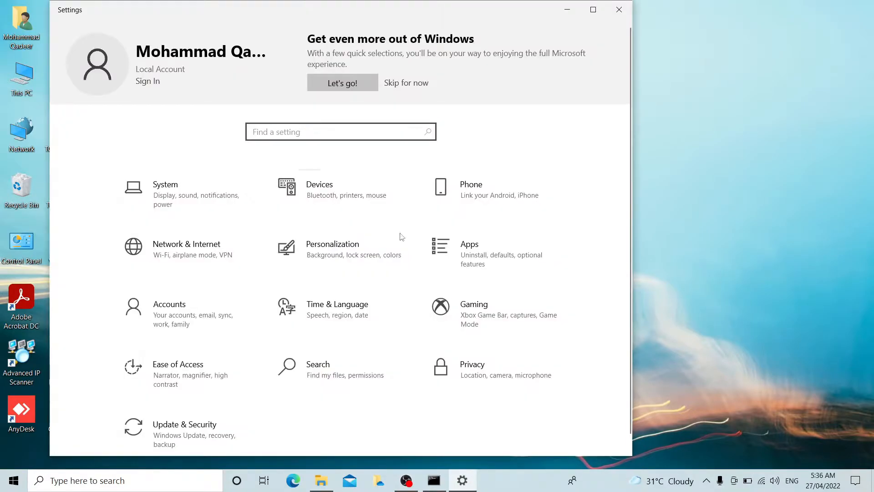
{"action": "left_click", "coordinate": [200, 257]}
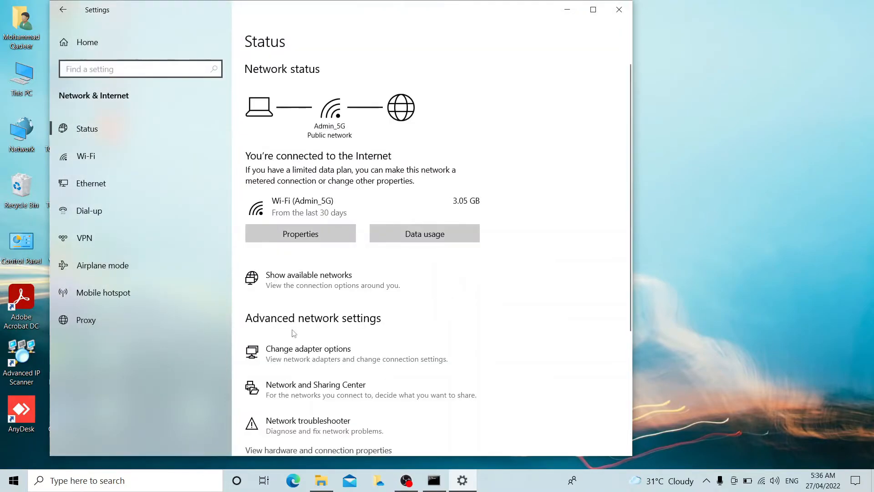
Check network discovery and file and printer sharing in the Network and Sharing Center's advanced sharing settings, leave without changes, and close the windows.
{"action": "scroll", "coordinate": [292, 334], "scroll_direction": "down", "scroll_amount": 3}
{"action": "scroll", "coordinate": [294, 378], "scroll_direction": "down", "scroll_amount": 2}
{"action": "scroll", "coordinate": [300, 291], "scroll_direction": "up", "scroll_amount": 1}
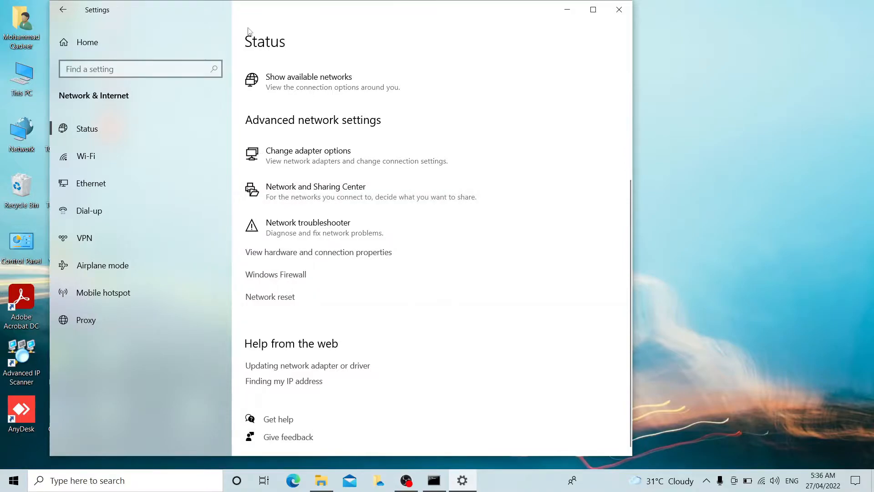
{"action": "left_click", "coordinate": [272, 186]}
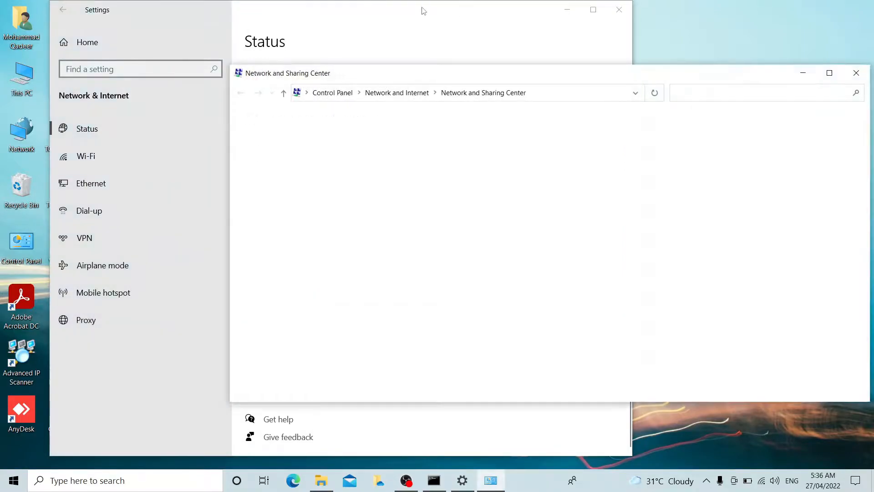
{"action": "double_click", "coordinate": [352, 73]}
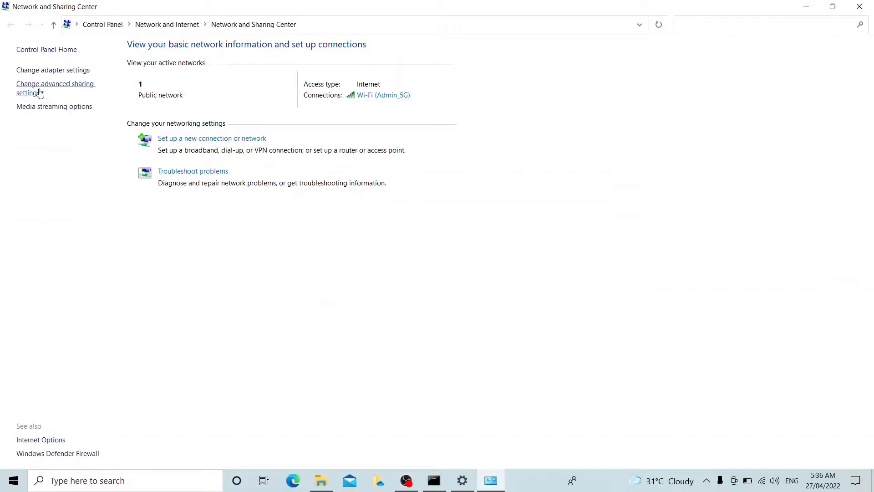
{"action": "left_click", "coordinate": [39, 92]}
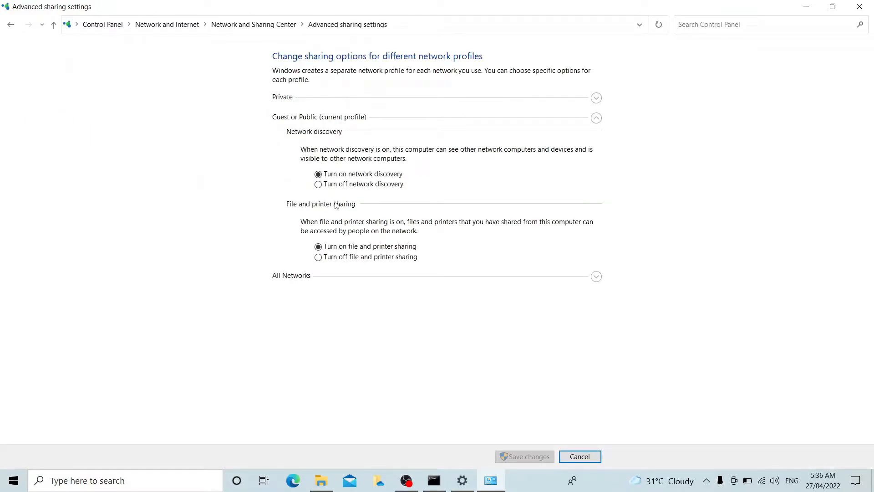
{"action": "left_click", "coordinate": [580, 457]}
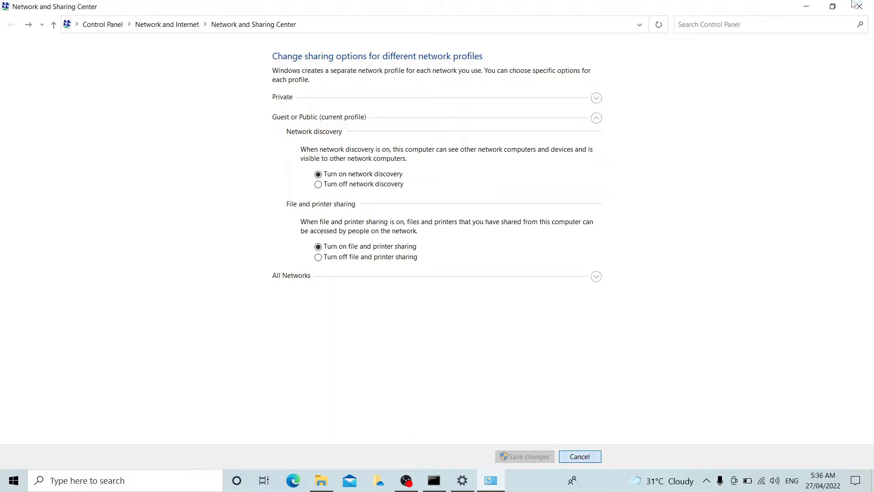
{"action": "left_click", "coordinate": [861, 7]}
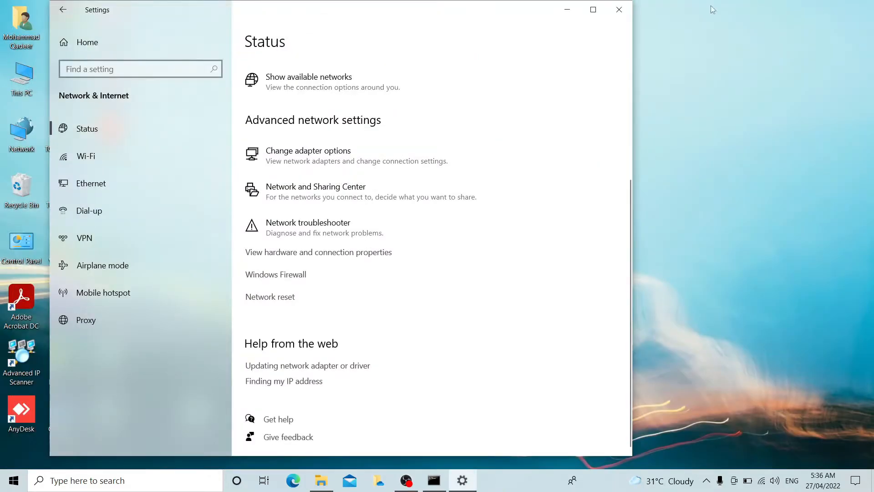
{"action": "left_click", "coordinate": [620, 8]}
Open the Network location in File Explorer and connect to the sharing computer at \\192.168.1.3.
{"action": "double_click", "coordinate": [32, 149]}
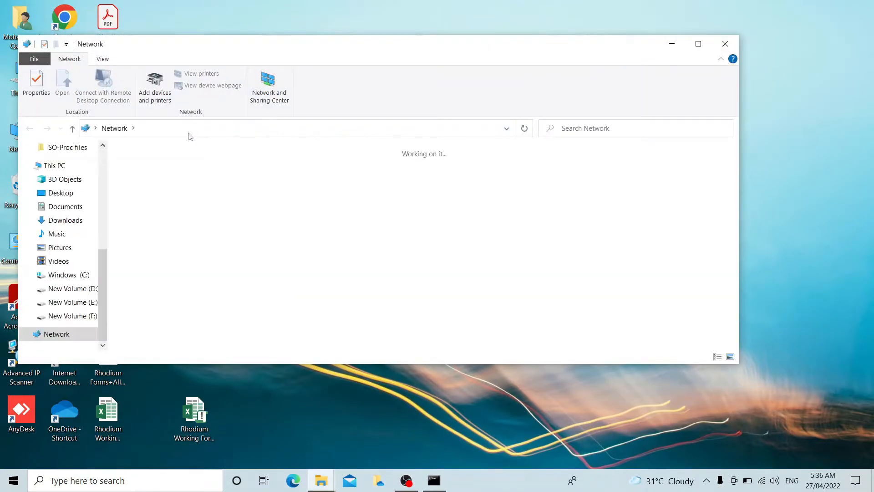
{"action": "left_click", "coordinate": [196, 136]}
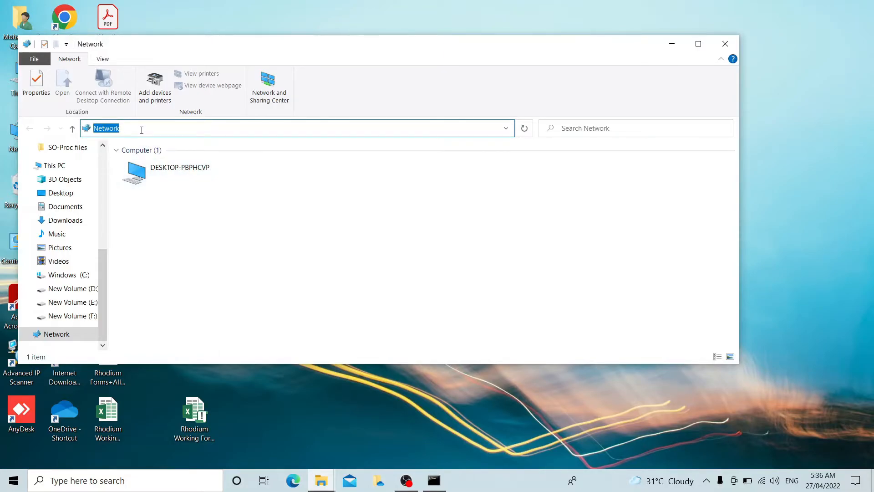
{"action": "left_click", "coordinate": [192, 280]}
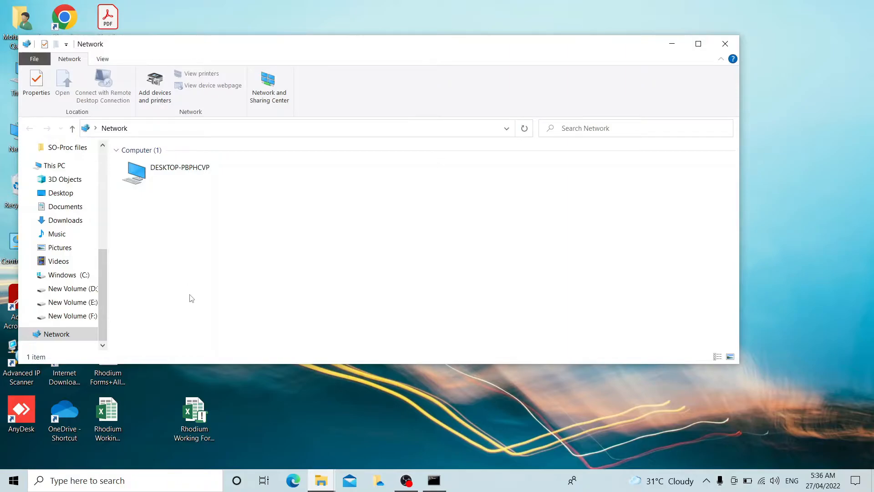
{"action": "left_click", "coordinate": [149, 127]}
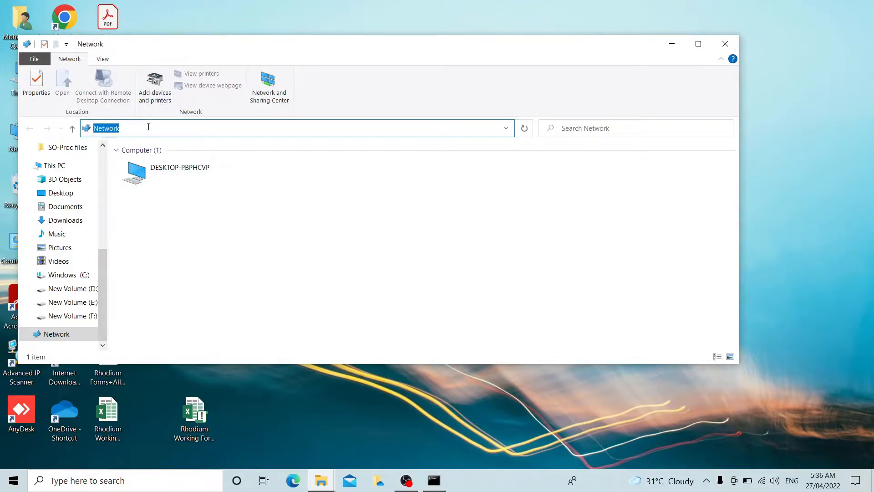
{"action": "type", "text": "\\\\"}
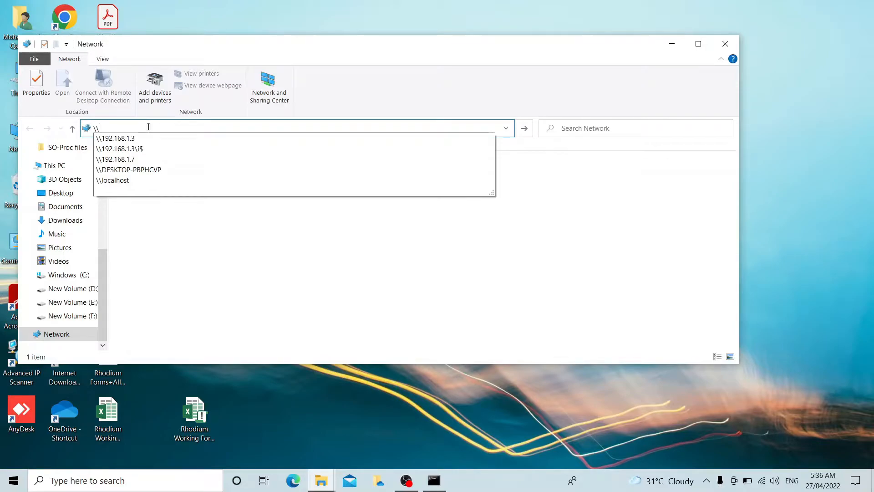
{"action": "type", "text": "192"}
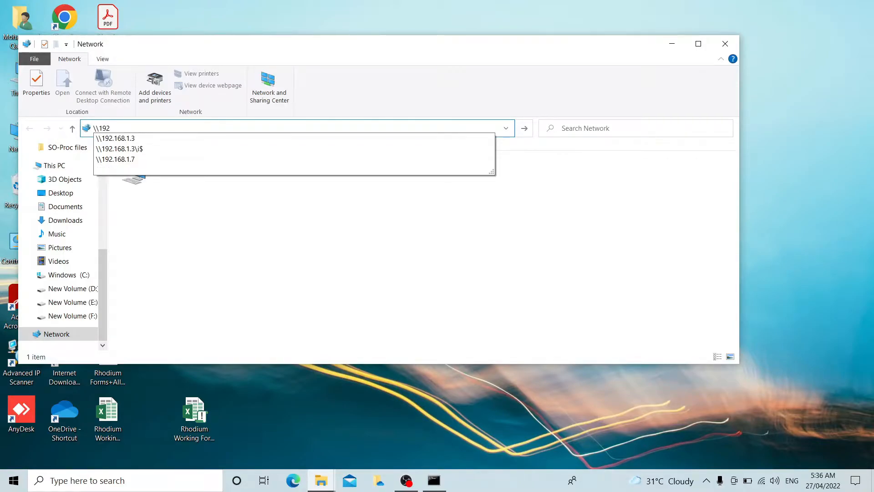
{"action": "key", "text": "Down"}
{"action": "key", "text": "Return"}
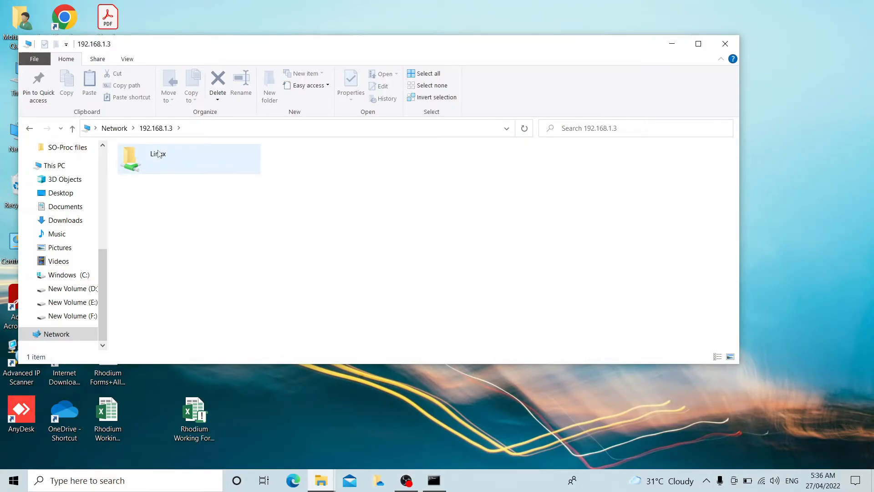
Open the shared Linux folder, look inside its Fedora subfolder, and return to the Linux folder.
{"action": "double_click", "coordinate": [159, 153]}
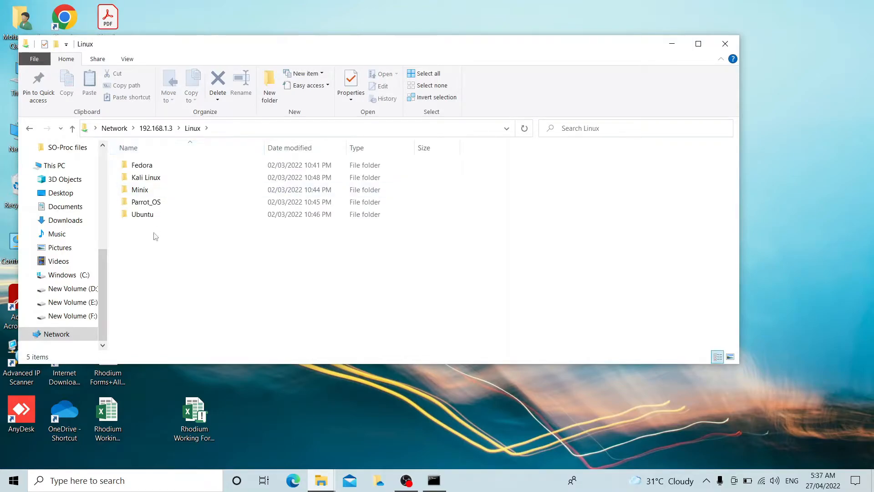
{"action": "double_click", "coordinate": [141, 166]}
{"action": "left_click", "coordinate": [140, 167]}
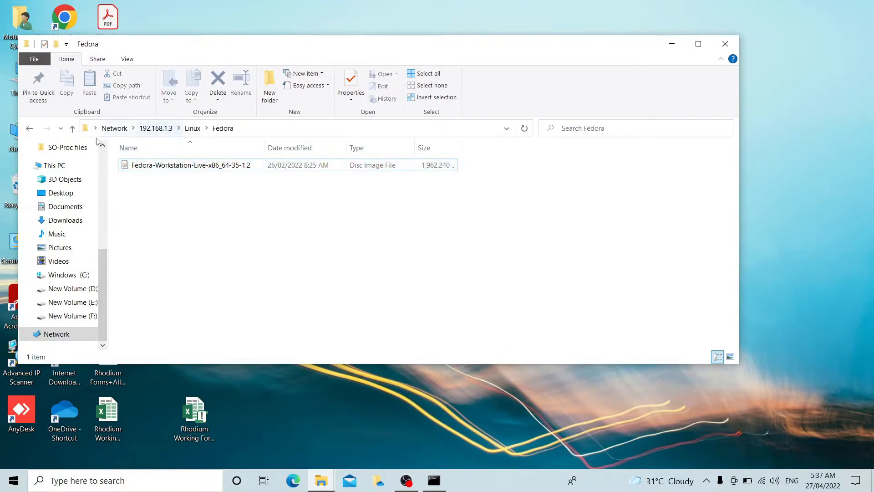
{"action": "left_click", "coordinate": [71, 128]}
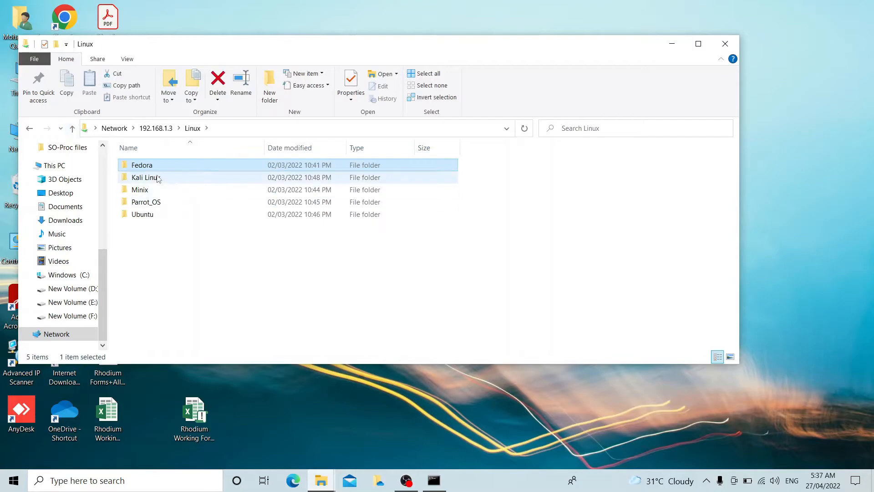
Try copying the ubuntu-20.04.2.0-desktop-amd64 disc image from the shared Kali Linux folder, and cancel the transfer.
{"action": "double_click", "coordinate": [158, 178]}
{"action": "left_click", "coordinate": [186, 195]}
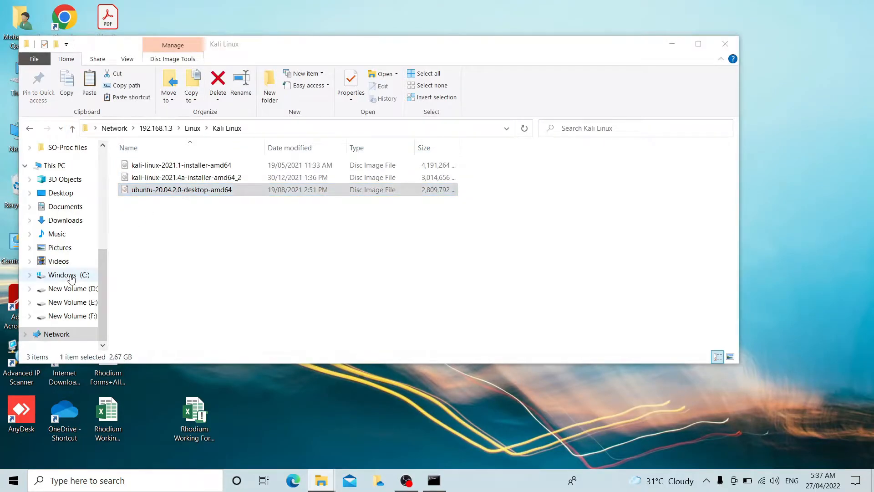
{"action": "left_click", "coordinate": [54, 165]}
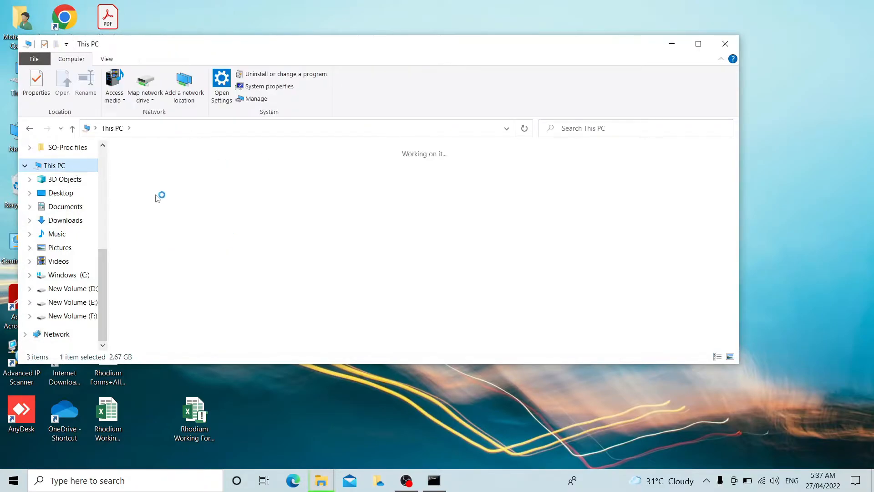
{"action": "left_click", "coordinate": [321, 484]}
{"action": "left_click", "coordinate": [449, 419]}
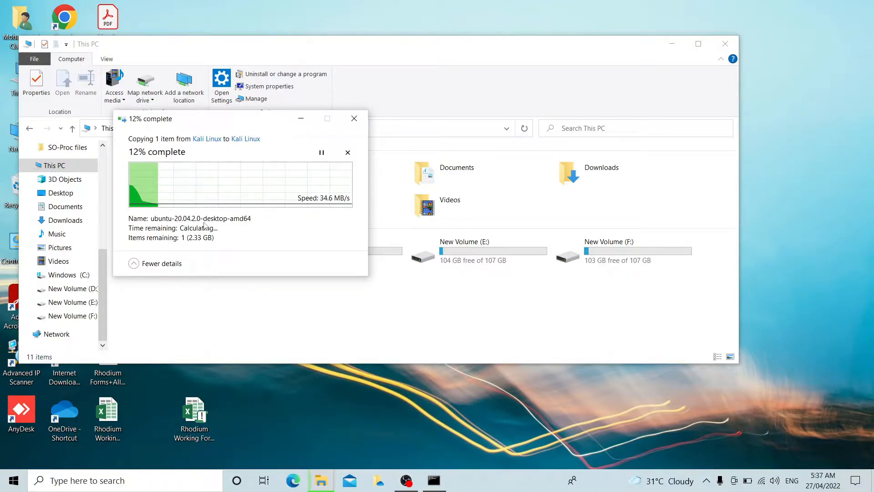
{"action": "left_click", "coordinate": [347, 153]}
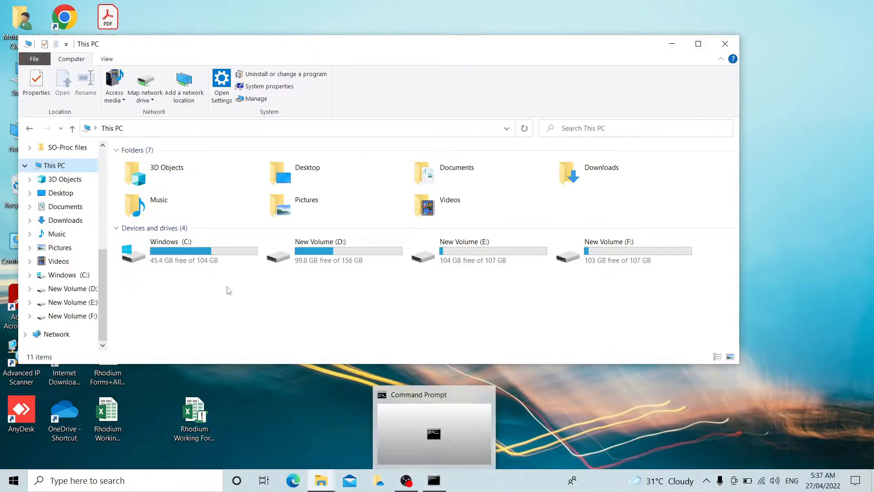
Return to the Network location and reconnect to the shared computer at \\192.168.1.3.
{"action": "left_click", "coordinate": [55, 334]}
{"action": "type", "text": "\\\\19"}
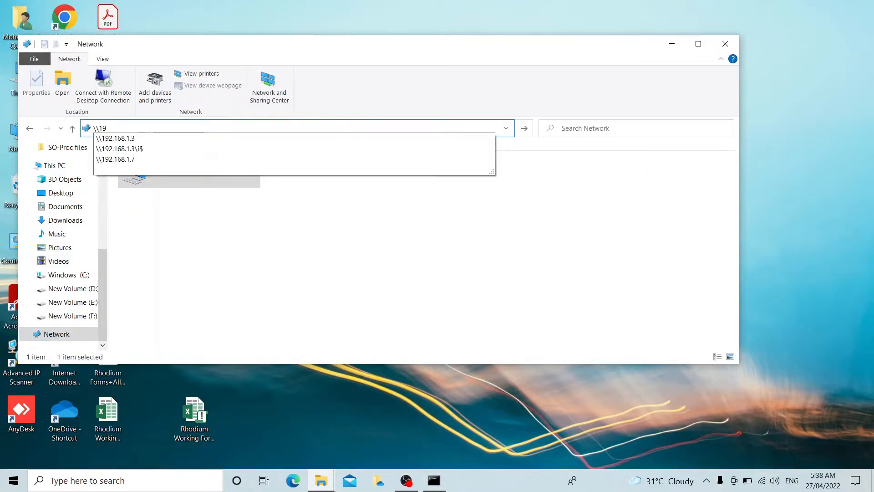
{"action": "key", "text": "Down"}
{"action": "key", "text": "Return"}
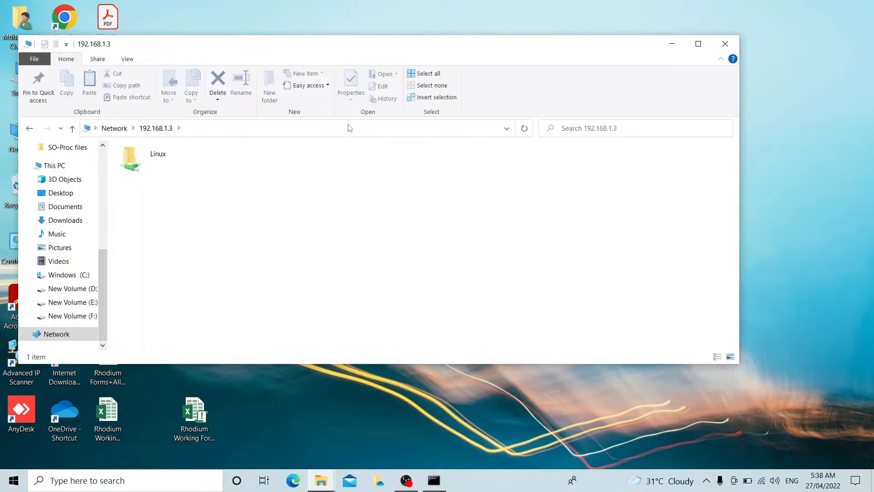
Try copying the ubuntu-20.04.2.0-desktop-amd64 disc image from the shared Kali Linux folder to New Volume (F:), and cancel the transfer.
{"action": "double_click", "coordinate": [169, 166]}
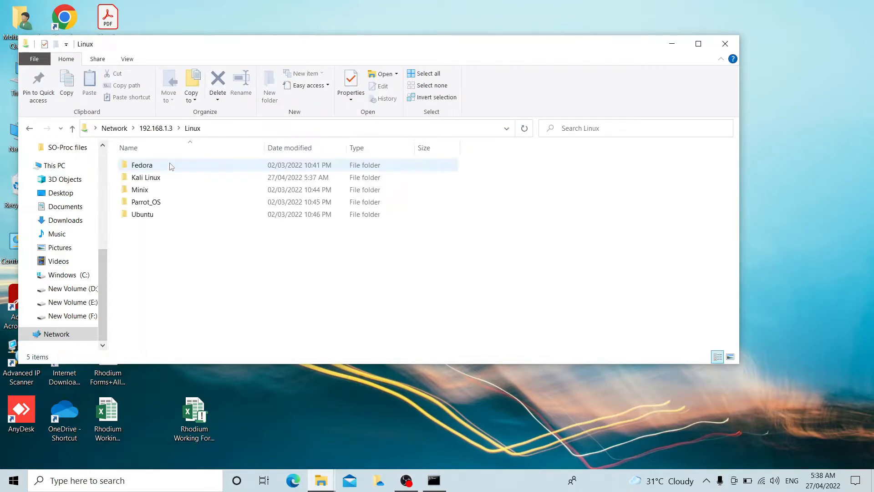
{"action": "double_click", "coordinate": [159, 177]}
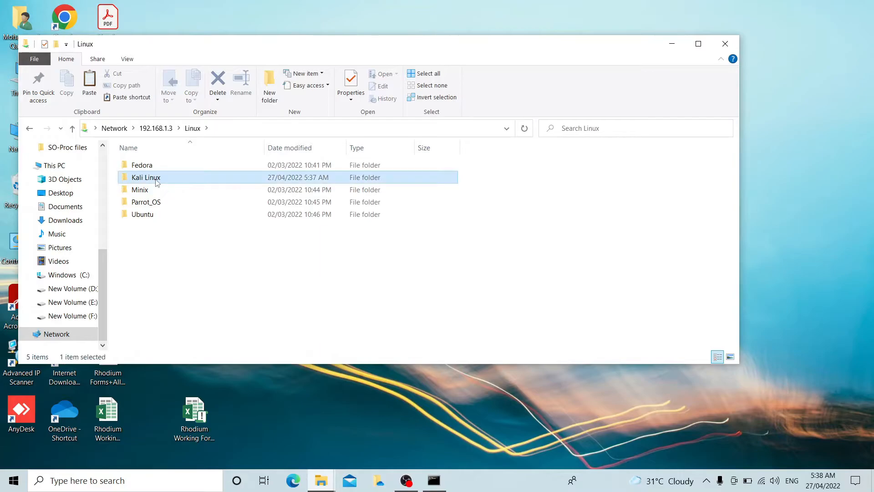
{"action": "left_click", "coordinate": [169, 192]}
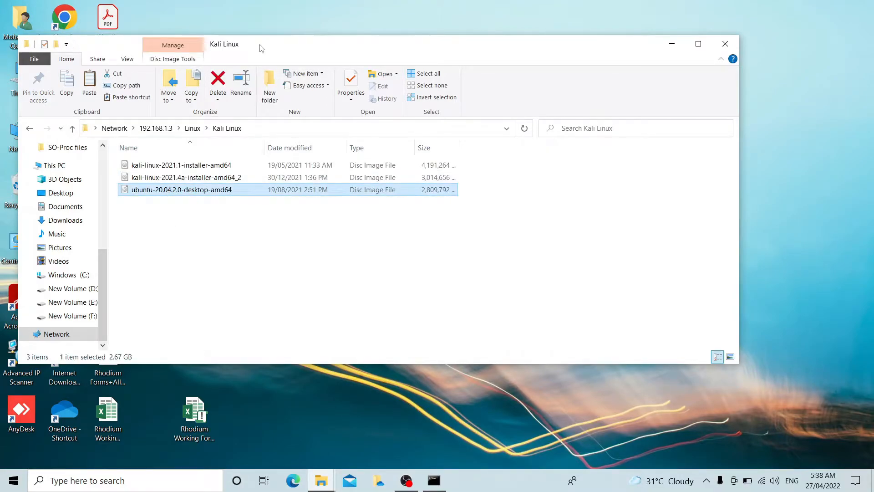
{"action": "left_click_drag", "start_coordinate": [260, 48], "coordinate": [450, 41]}
{"action": "double_click", "coordinate": [18, 84]}
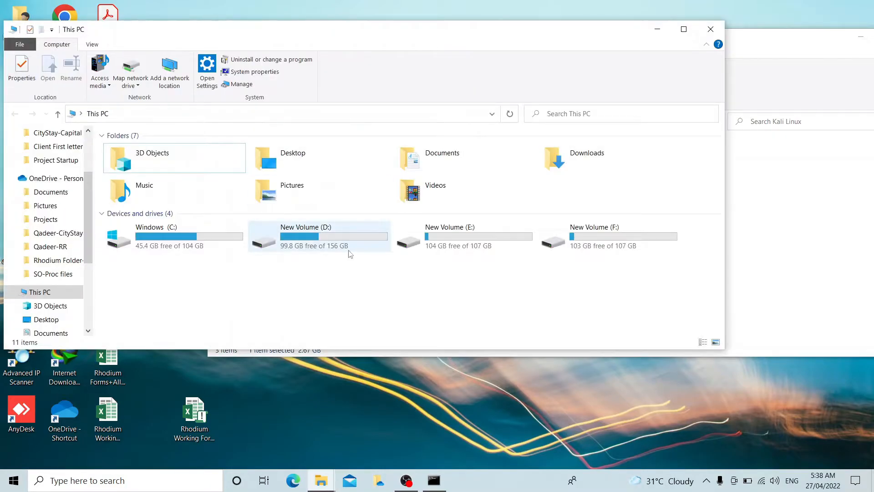
{"action": "left_click", "coordinate": [574, 250]}
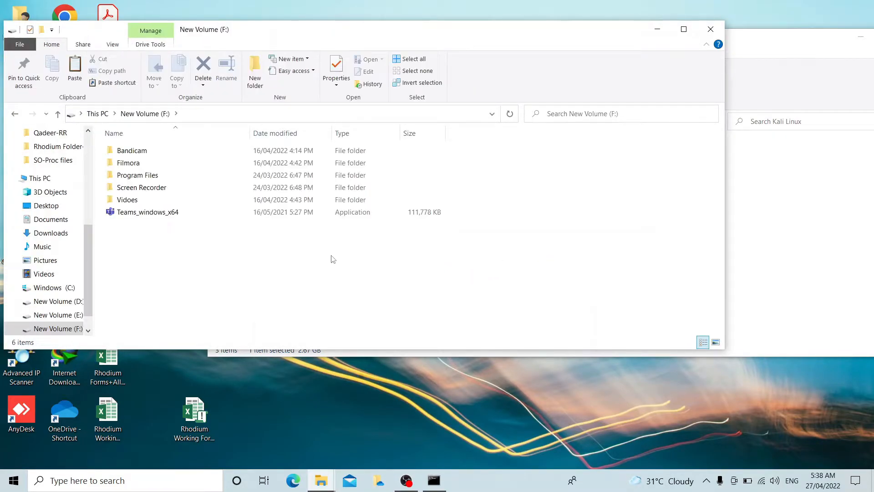
{"action": "key", "text": "ctrl+v"}
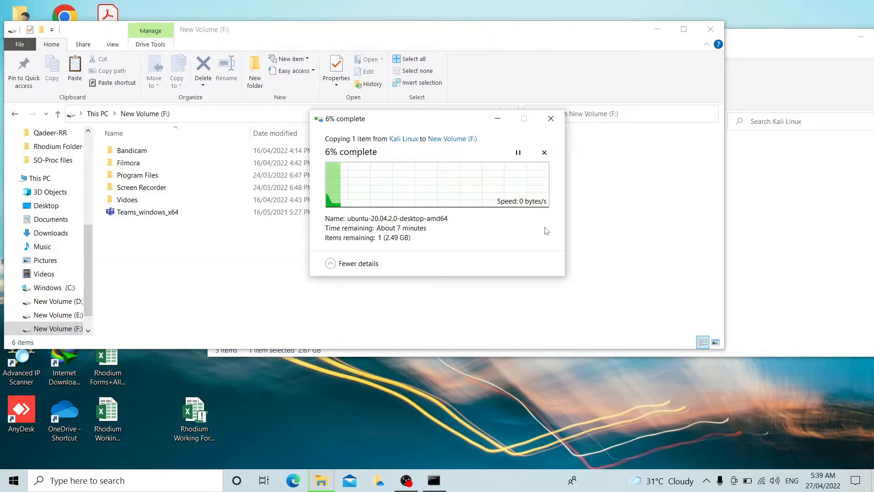
{"action": "left_click", "coordinate": [544, 153]}
{"action": "left_click", "coordinate": [552, 120]}
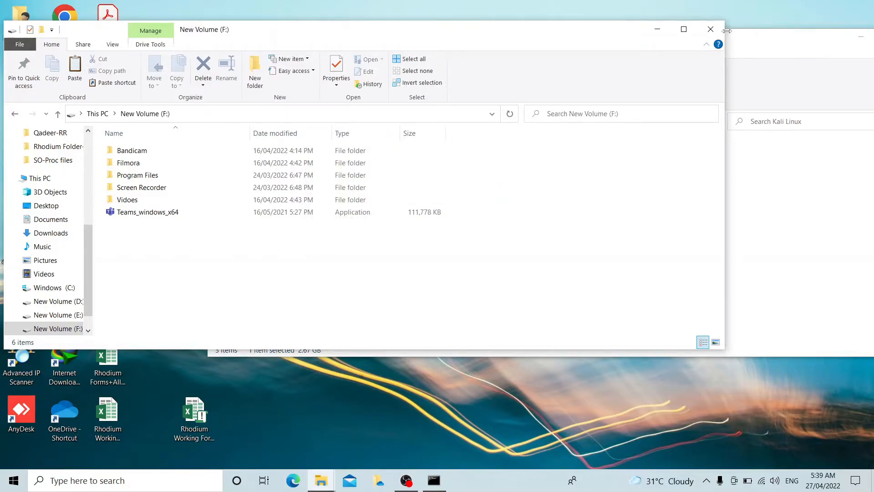
Close the File Explorer windows for New Volume (F:) and the shared Kali Linux folder.
{"action": "left_click", "coordinate": [710, 28]}
{"action": "left_click_drag", "start_coordinate": [717, 41], "coordinate": [383, 68]}
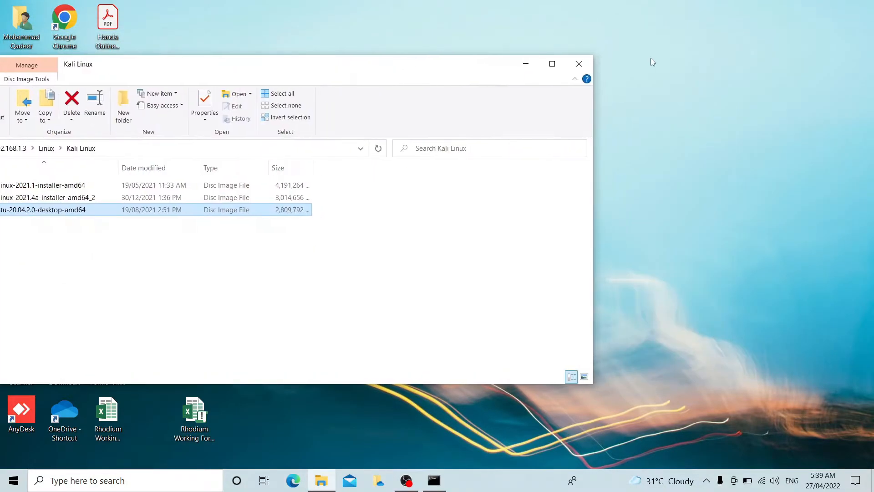
{"action": "left_click", "coordinate": [579, 64]}
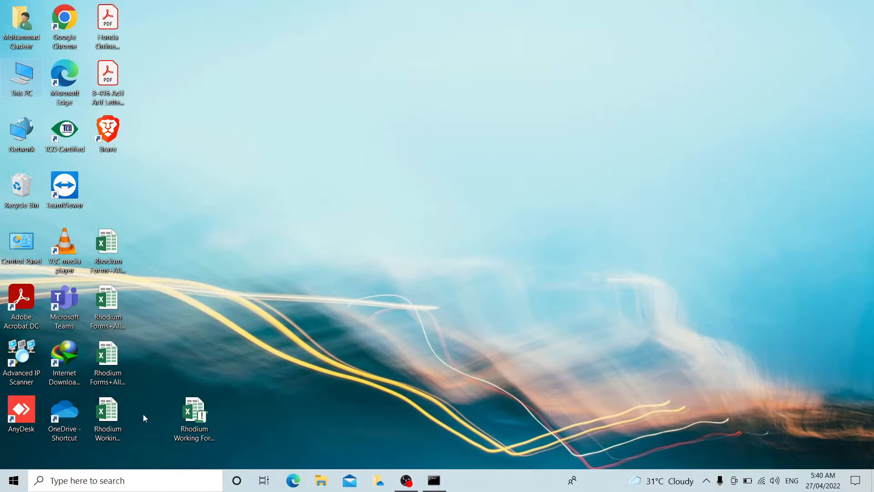
{"action": "left_click", "coordinate": [127, 483]}
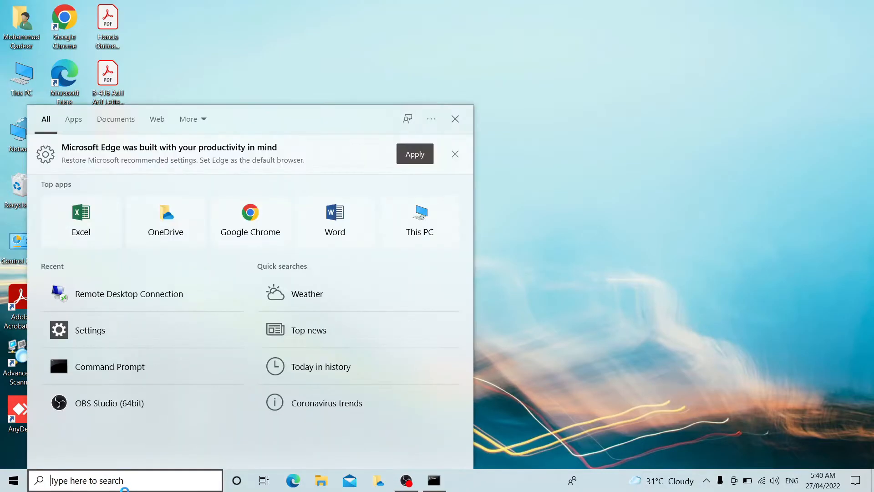
{"action": "type", "text": "sett"}
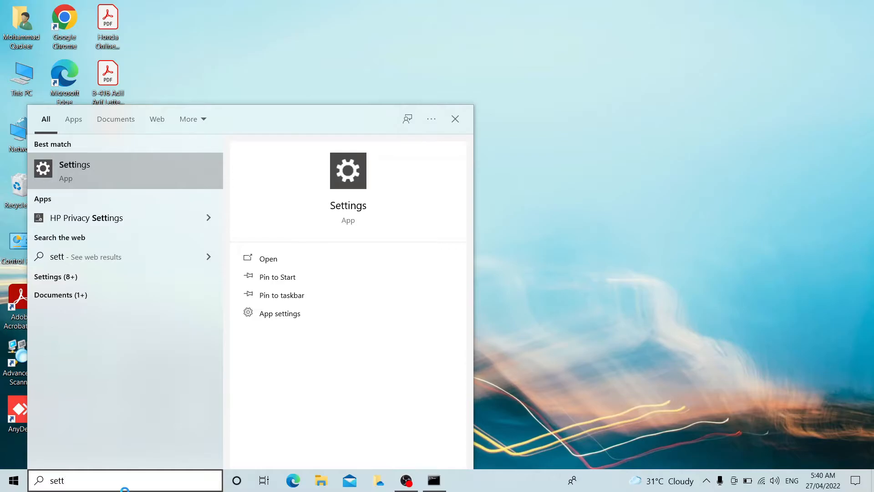
{"action": "key", "text": "Return"}
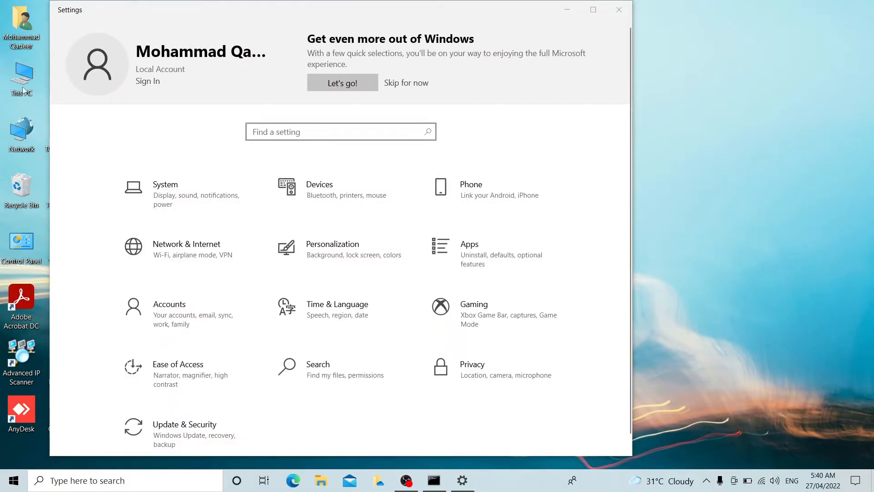
{"action": "double_click", "coordinate": [23, 89]}
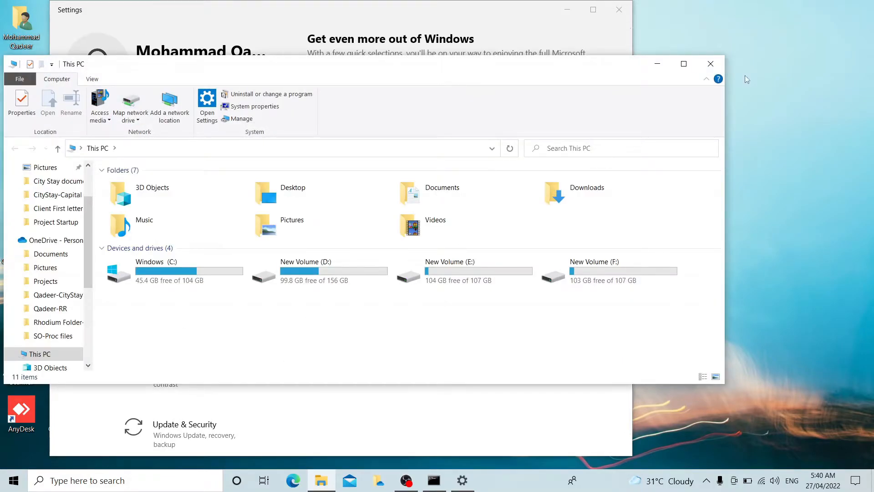
{"action": "left_click", "coordinate": [710, 64]}
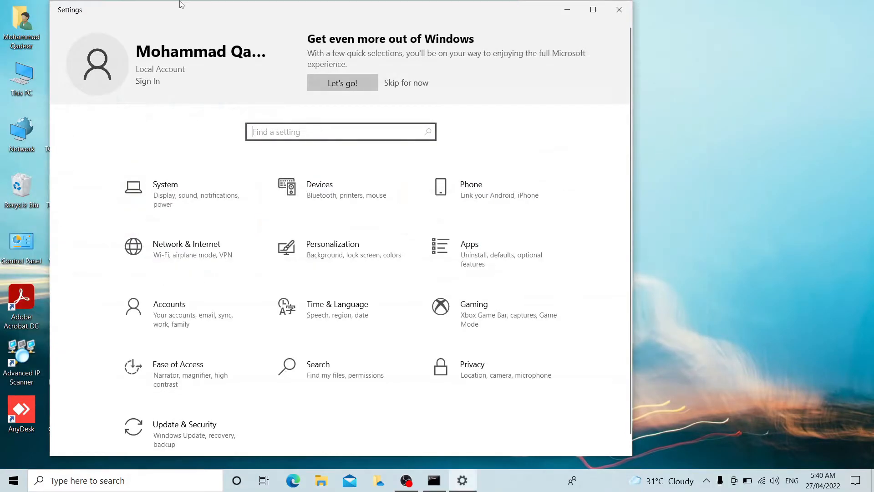
Open the properties of This PC and go to the related Remote Desktop settings.
{"action": "right_click", "coordinate": [30, 74]}
{"action": "left_click", "coordinate": [62, 209]}
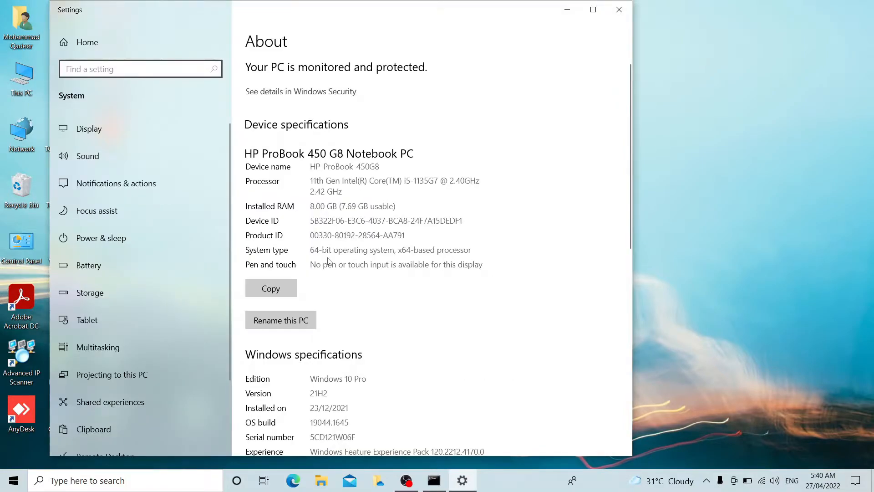
{"action": "scroll", "coordinate": [329, 261], "scroll_direction": "down", "scroll_amount": 10}
{"action": "scroll", "coordinate": [270, 327], "scroll_direction": "down", "scroll_amount": 1}
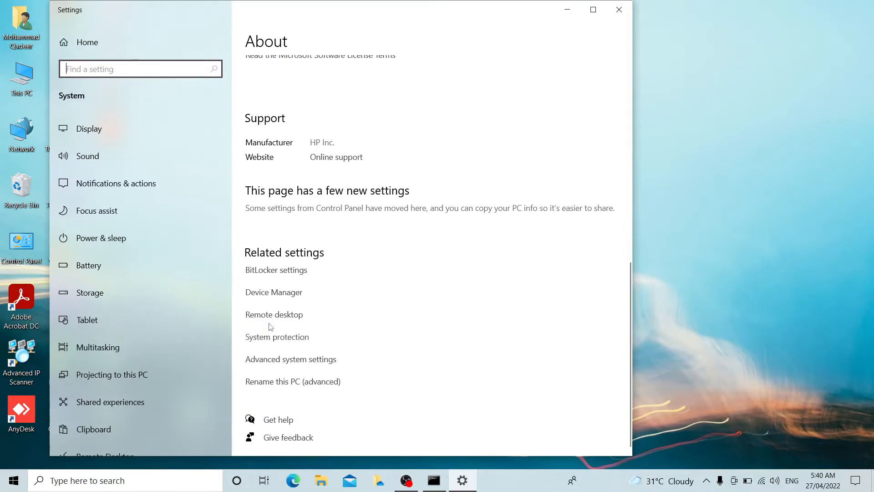
{"action": "left_click", "coordinate": [268, 322]}
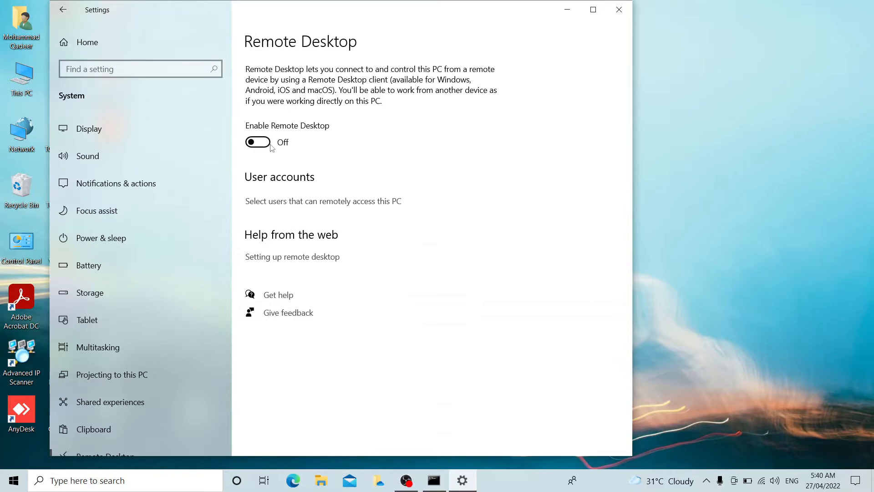
Enable Remote Desktop on this computer, confirm the change, and close Settings.
{"action": "left_click", "coordinate": [269, 143]}
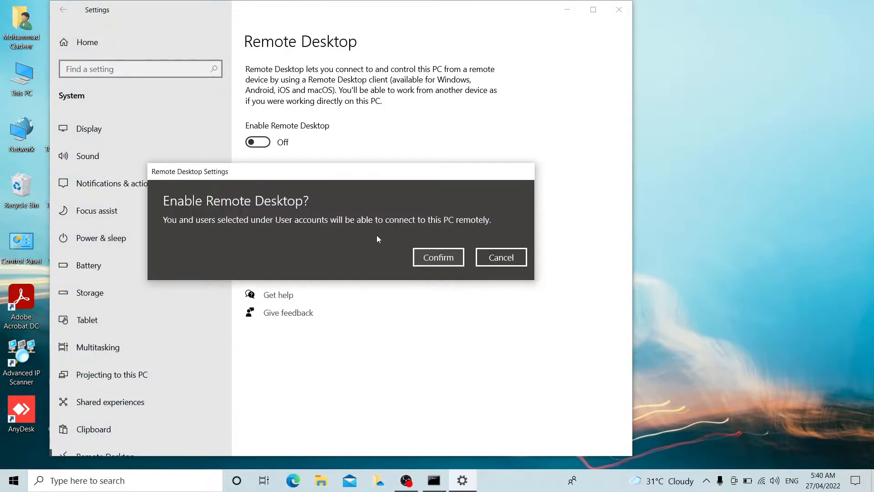
{"action": "left_click", "coordinate": [416, 263]}
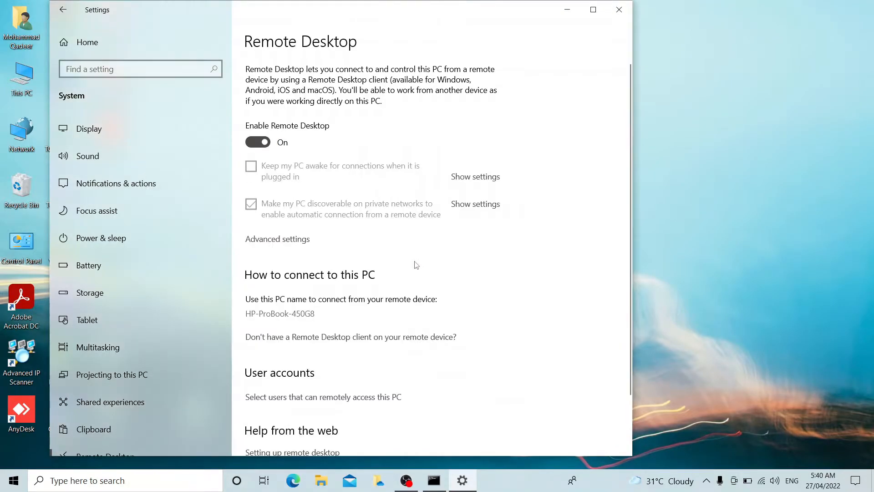
{"action": "scroll", "coordinate": [416, 265], "scroll_direction": "down", "scroll_amount": 1}
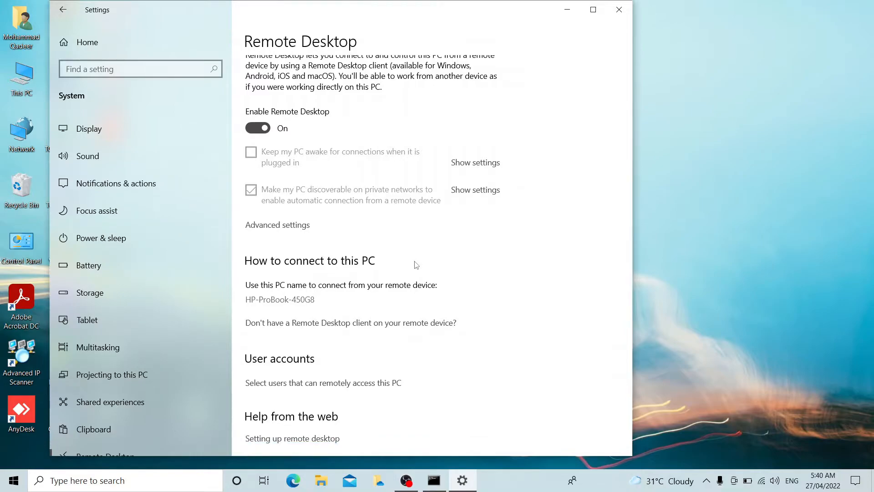
{"action": "scroll", "coordinate": [416, 265], "scroll_direction": "down", "scroll_amount": 3}
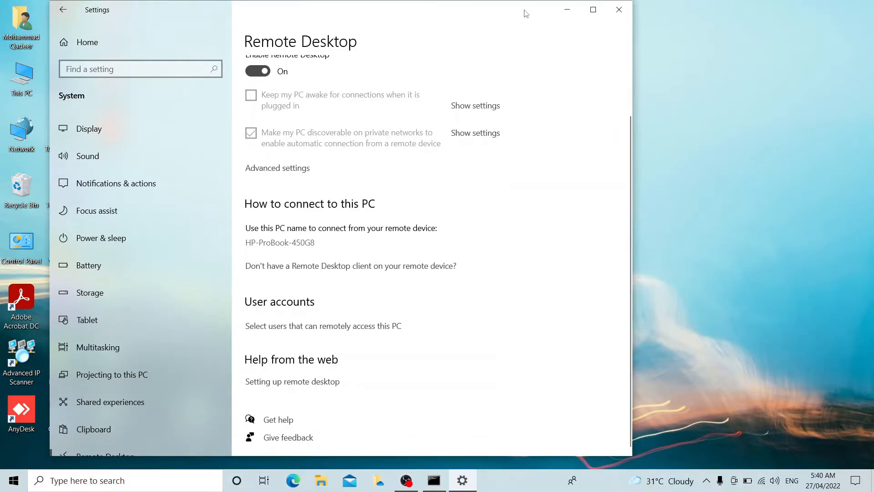
{"action": "left_click", "coordinate": [617, 11]}
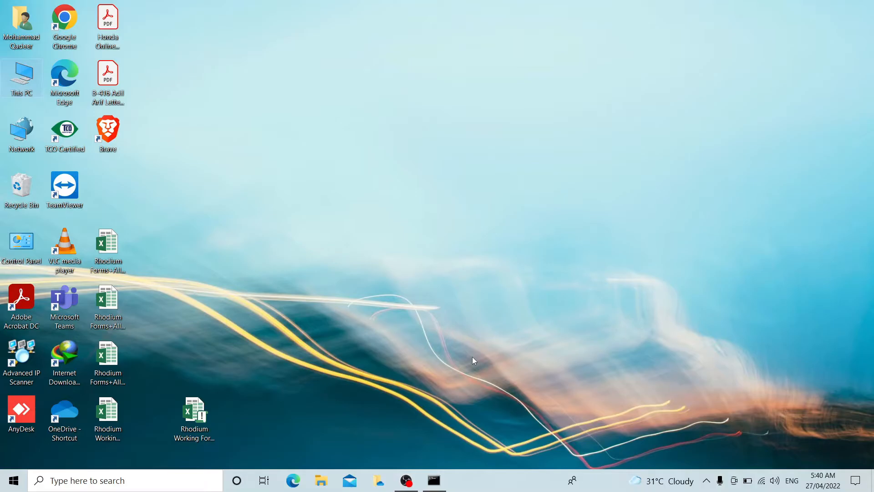
Launch Remote Desktop Connection and keep 192.168.1.3 as the computer to connect to.
{"action": "key", "text": "super"}
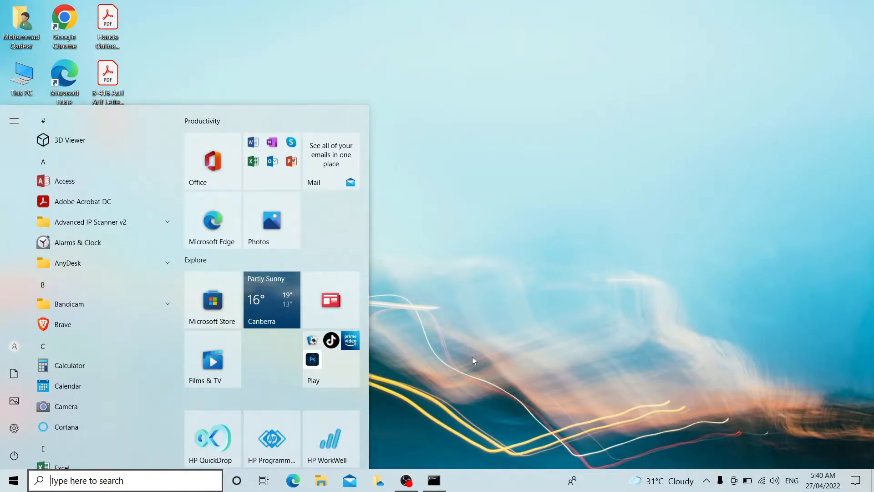
{"action": "type", "text": "rdd"}
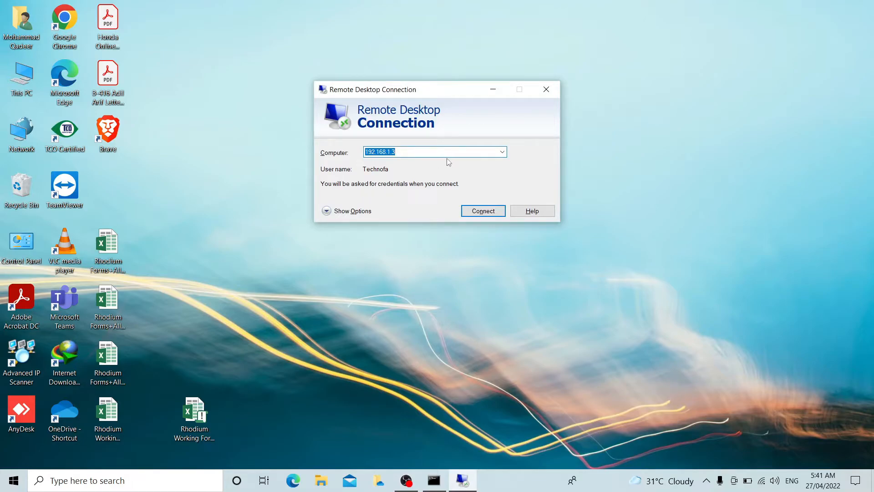
{"action": "left_click", "coordinate": [474, 155]}
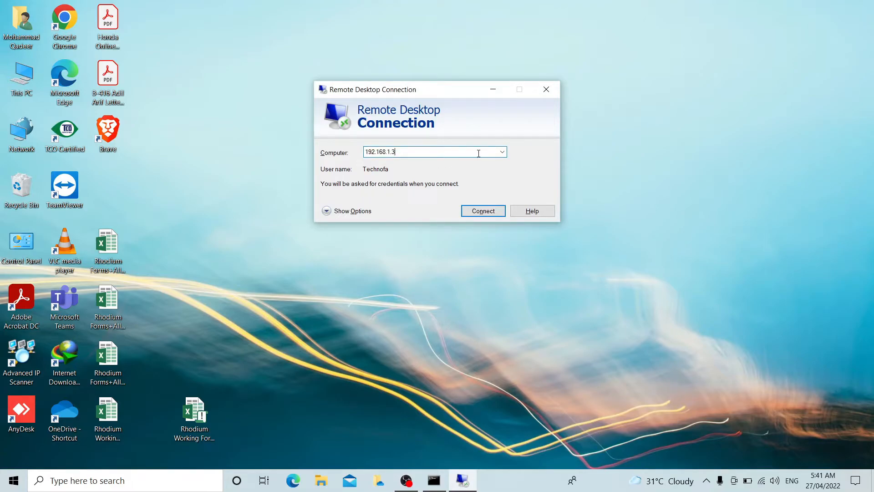
Try to connect to the remote computer at 192.168.1.3, and cancel the connection.
{"action": "left_click", "coordinate": [501, 154]}
{"action": "left_click", "coordinate": [502, 155]}
{"action": "key", "text": "Return"}
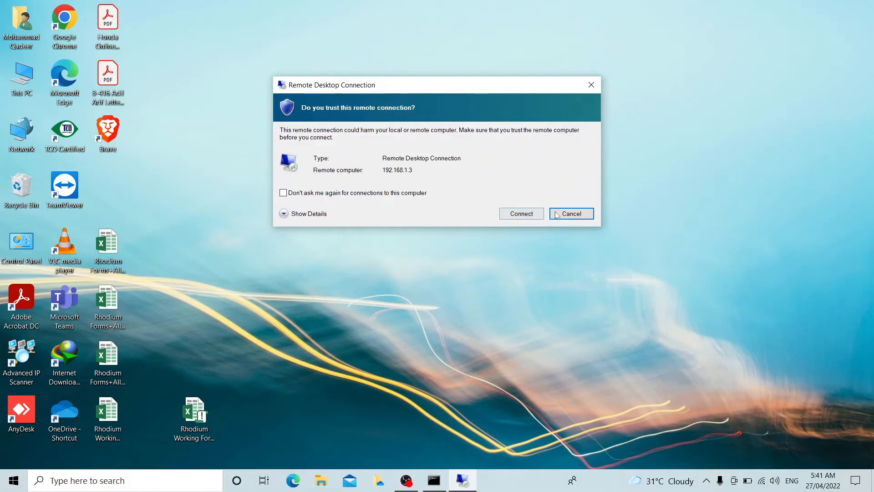
{"action": "left_click", "coordinate": [567, 212]}
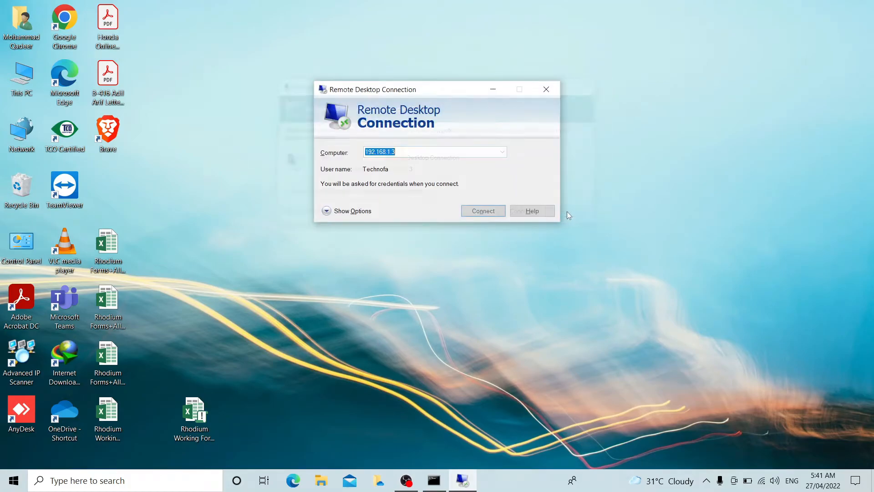
Make the local Drives available in the remote session through the Local Resources options, and connect to 192.168.1.3.
{"action": "left_click", "coordinate": [328, 211]}
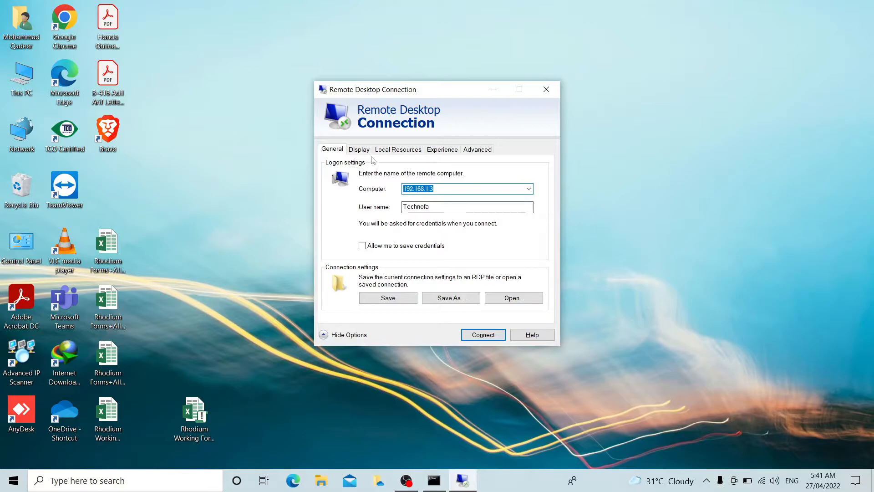
{"action": "left_click", "coordinate": [398, 151]}
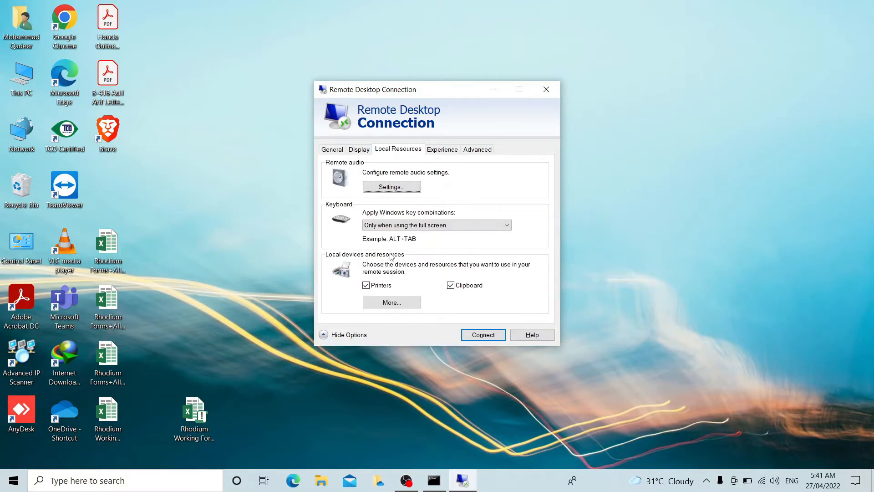
{"action": "left_click", "coordinate": [387, 302]}
{"action": "left_click", "coordinate": [346, 248]}
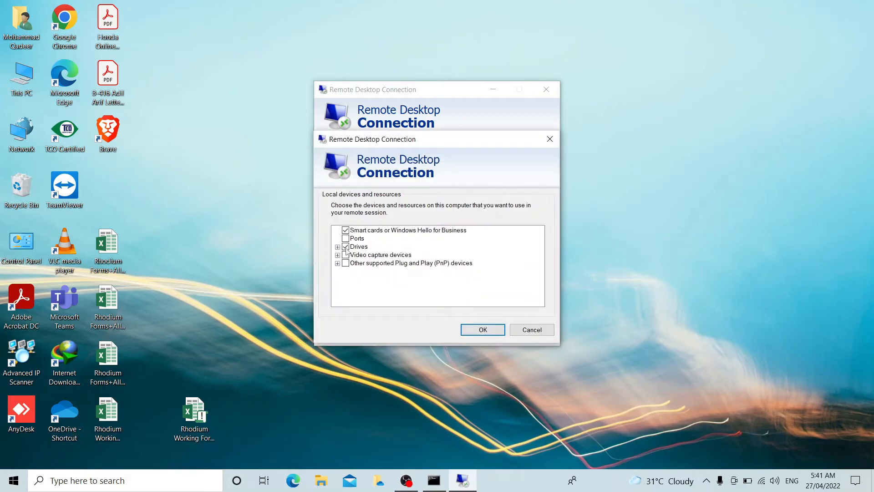
{"action": "left_click", "coordinate": [481, 328]}
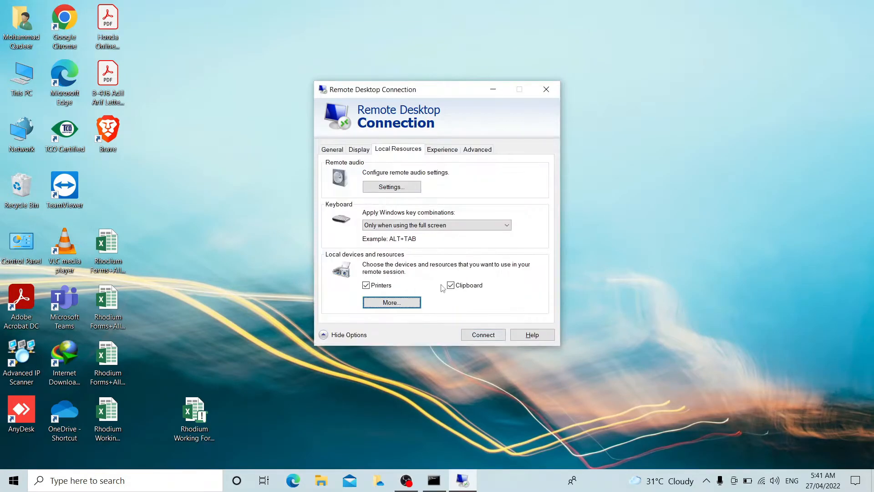
{"action": "left_click", "coordinate": [490, 340]}
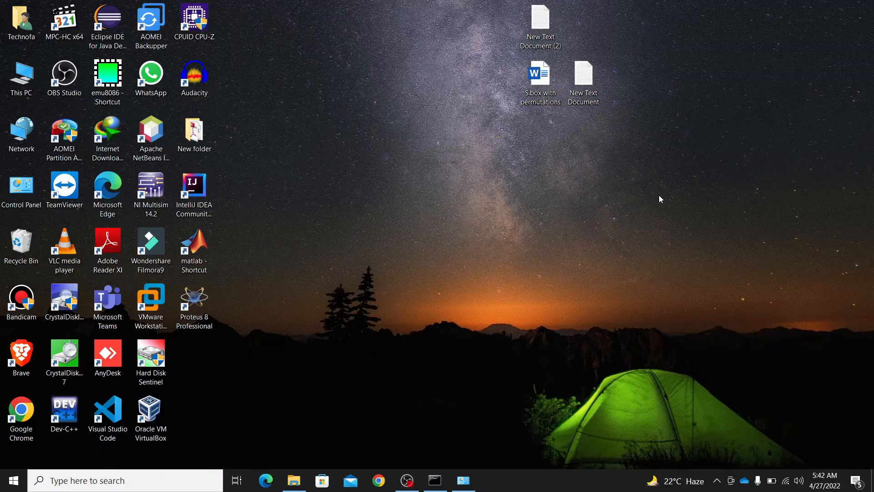
On the other computer, turn on Remote Desktop from This PC's system properties, confirm the change, and close Settings.
{"action": "left_click", "coordinate": [116, 489]}
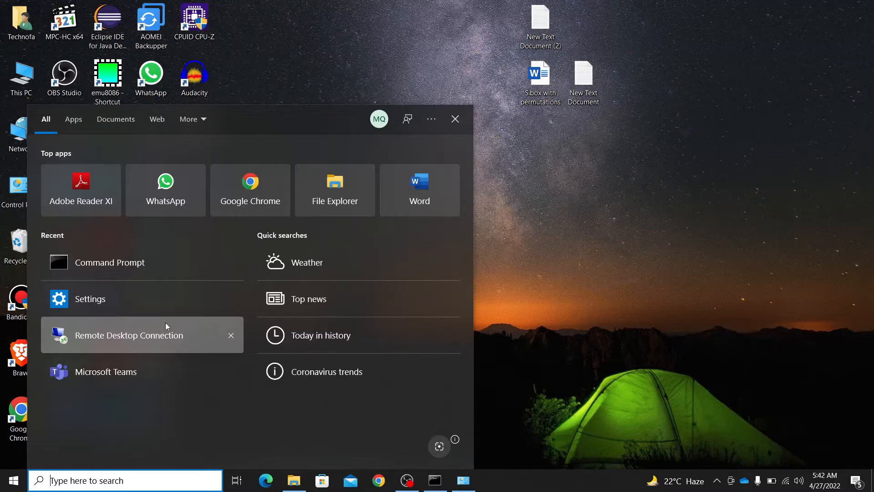
{"action": "left_click", "coordinate": [655, 226]}
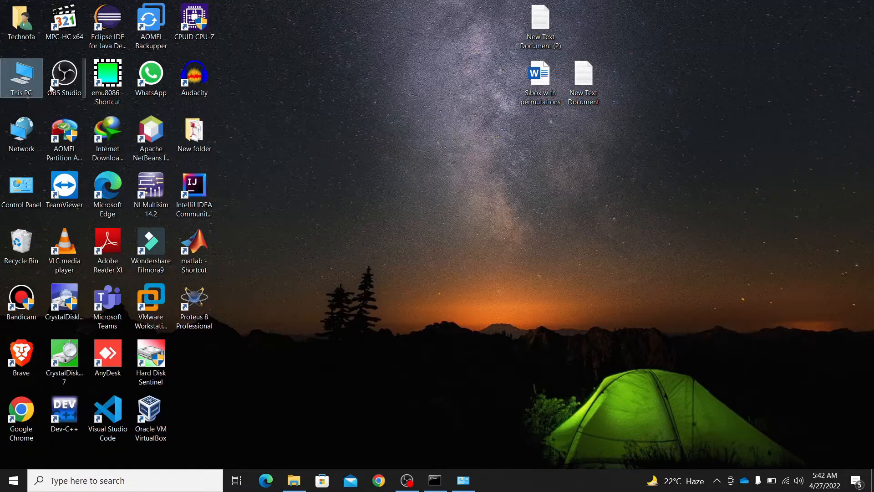
{"action": "right_click", "coordinate": [19, 81]}
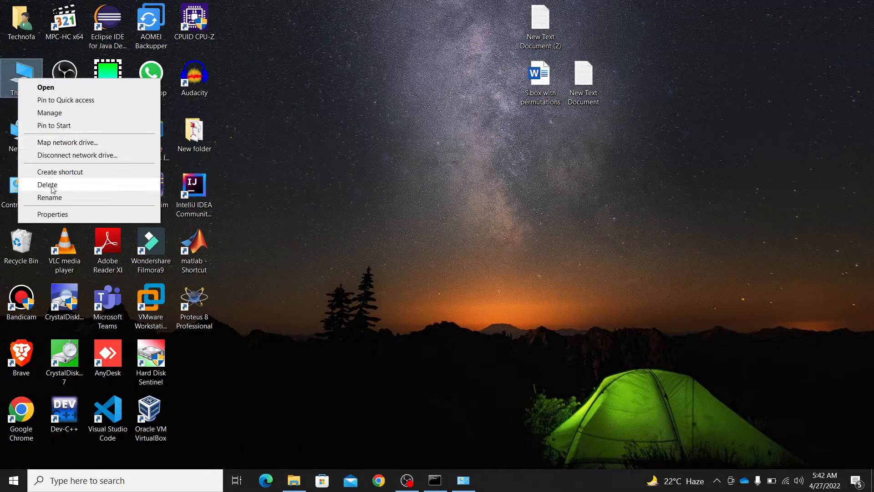
{"action": "left_click", "coordinate": [53, 216]}
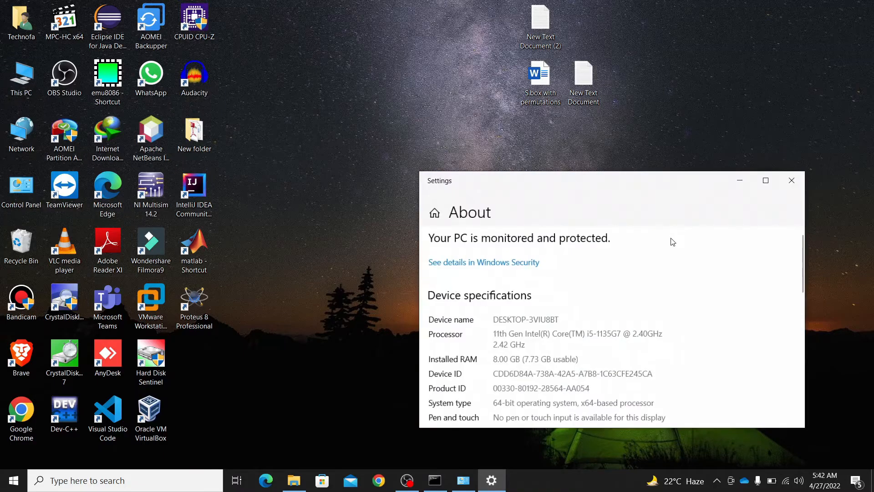
{"action": "left_click_drag", "start_coordinate": [565, 185], "coordinate": [161, 1]}
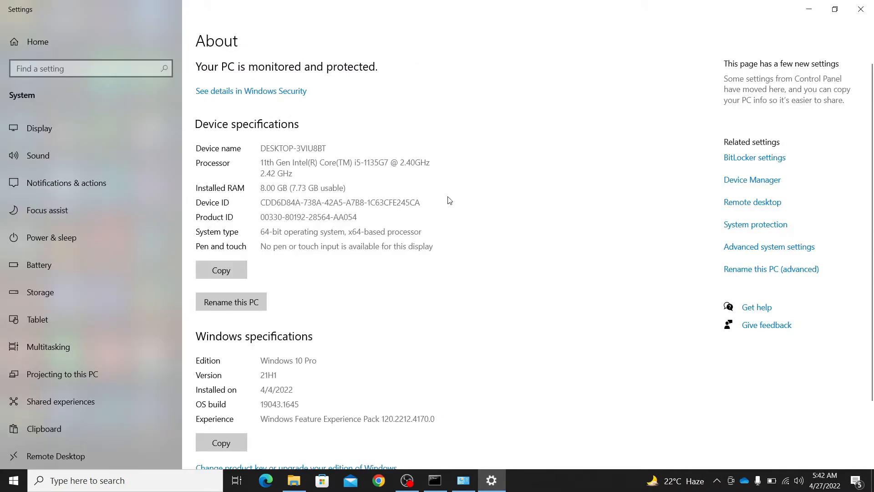
{"action": "scroll", "coordinate": [367, 315], "scroll_direction": "down", "scroll_amount": 1}
{"action": "left_click", "coordinate": [738, 179]}
{"action": "left_click", "coordinate": [208, 141]}
{"action": "left_click", "coordinate": [519, 257]}
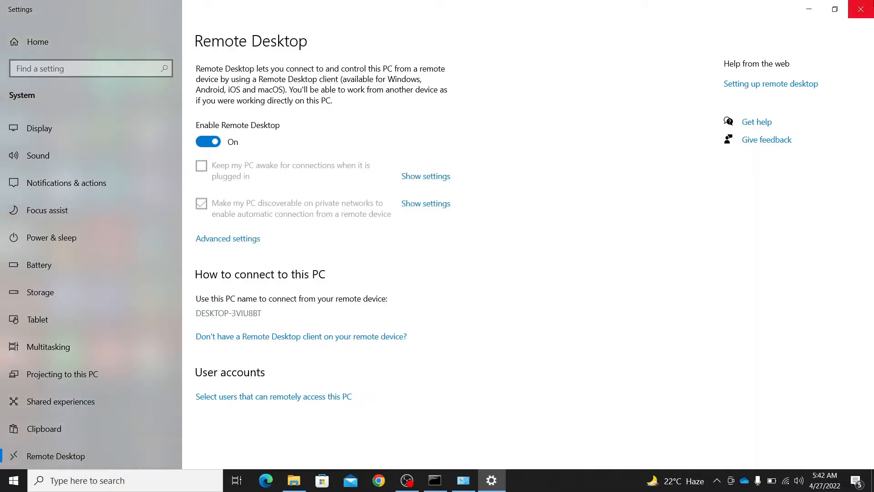
{"action": "left_click", "coordinate": [860, 9]}
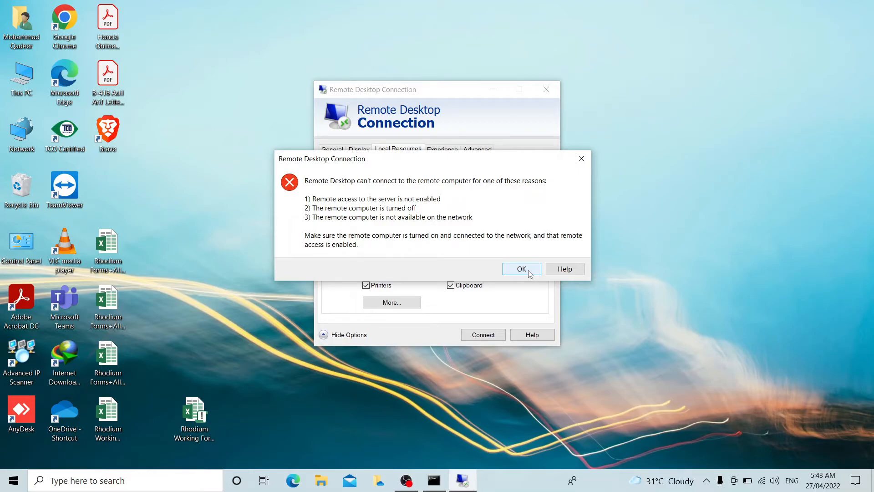
Dismiss the connection error, reconnect to 192.168.1.3 with the account password, and accept the unverified certificate.
{"action": "left_click", "coordinate": [530, 272]}
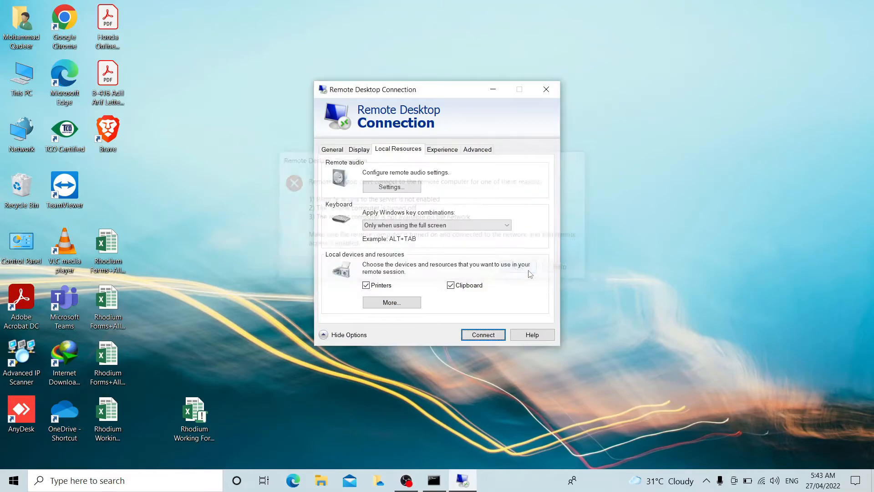
{"action": "left_click", "coordinate": [327, 151]}
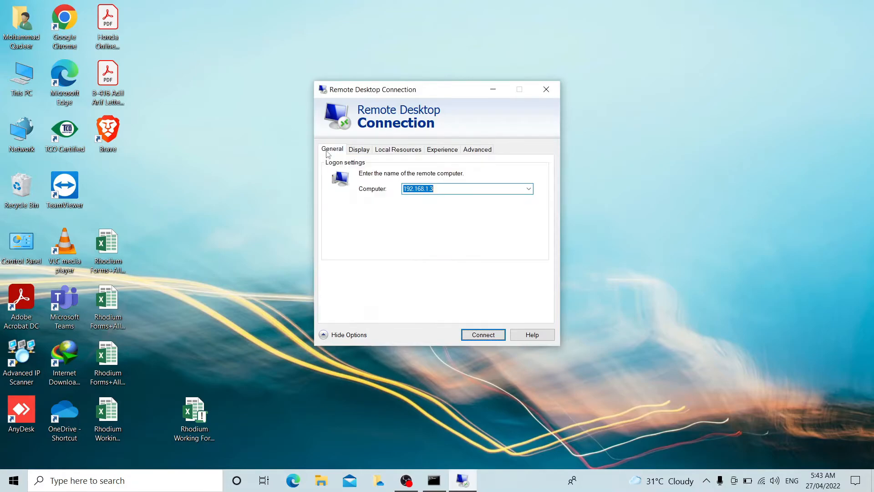
{"action": "left_click", "coordinate": [343, 337]}
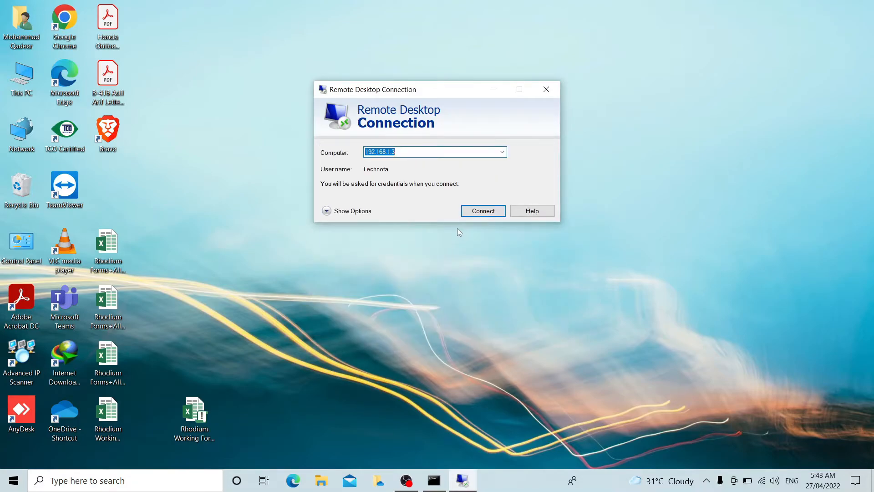
{"action": "left_click", "coordinate": [472, 212]}
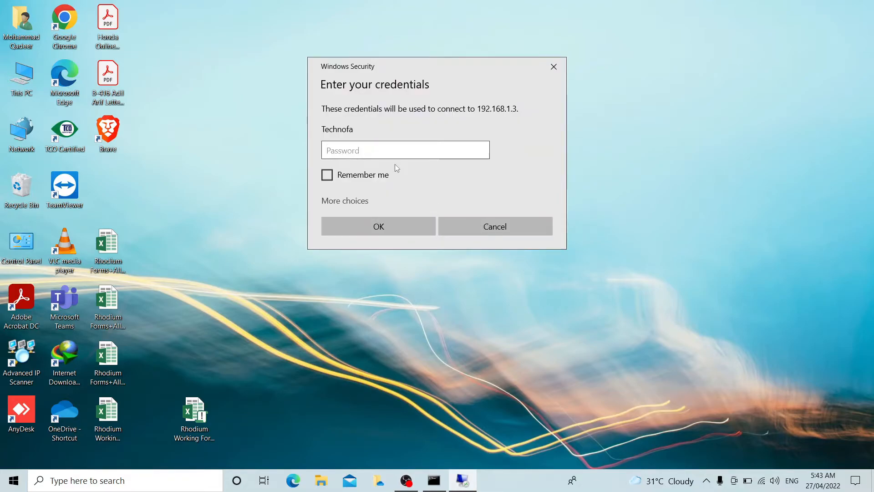
{"action": "type", "text": "•••••••••"}
{"action": "key", "text": "Return"}
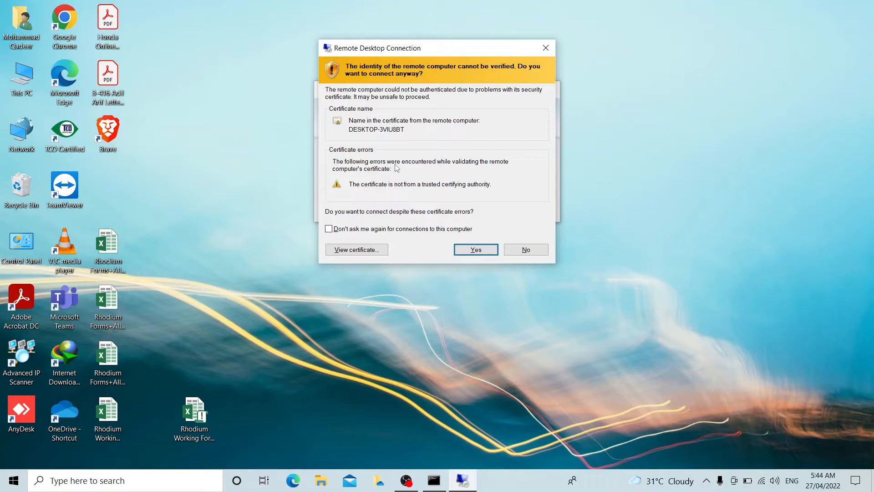
{"action": "key", "text": "Return"}
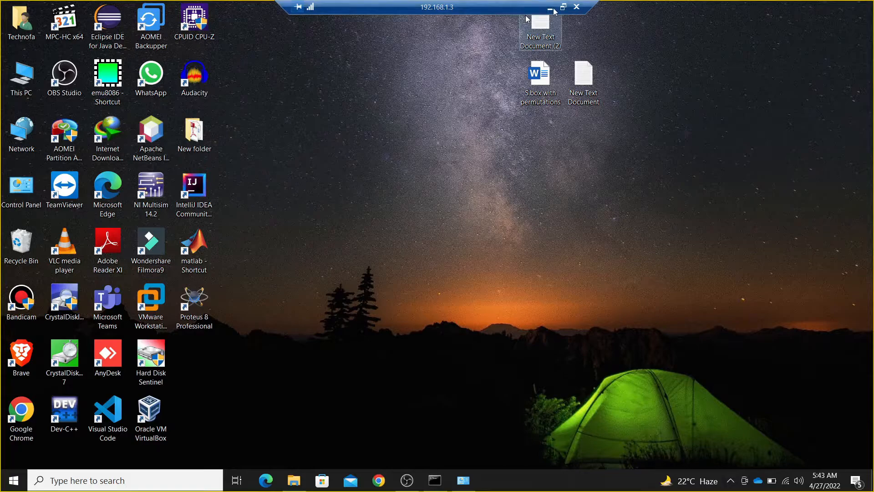
Switch between the local desktop and the remote session, and view the drives in This PC on the remote computer.
{"action": "left_click", "coordinate": [551, 9]}
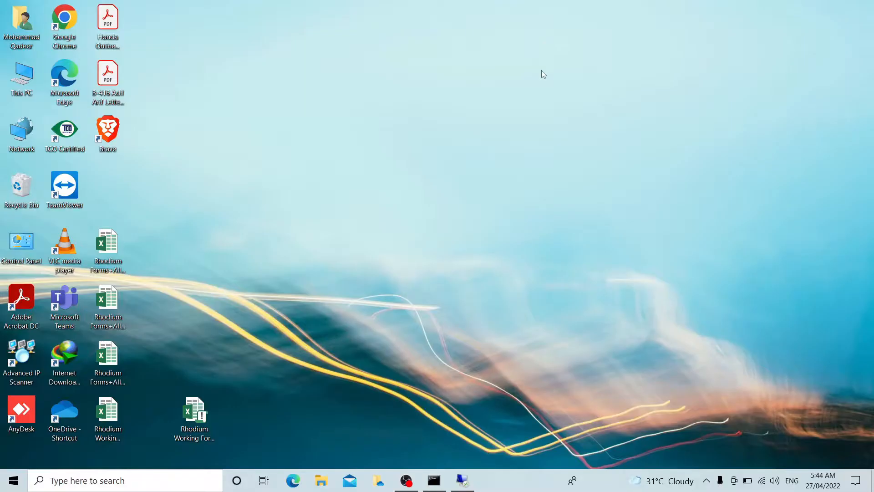
{"action": "left_click", "coordinate": [462, 483]}
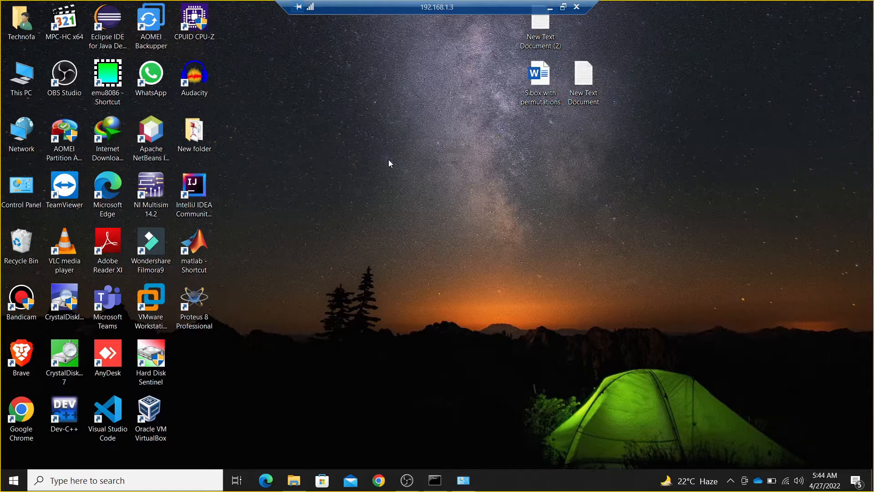
{"action": "left_click", "coordinate": [21, 78]}
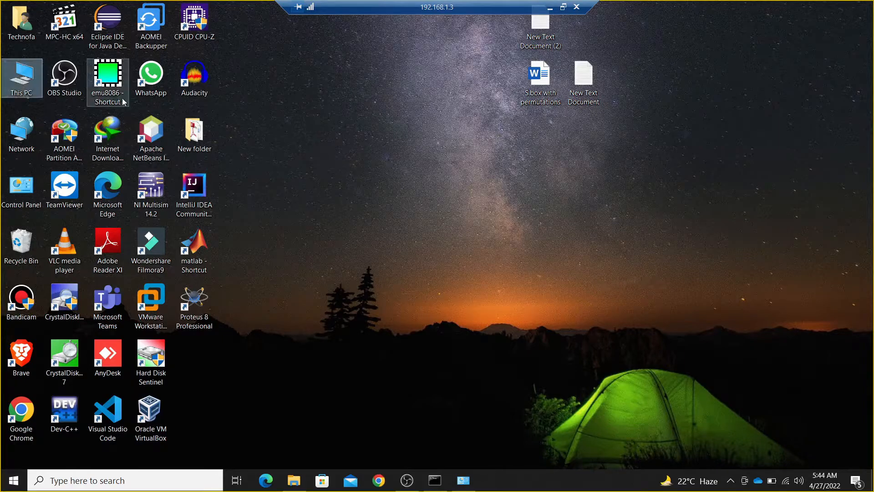
{"action": "double_click", "coordinate": [20, 81]}
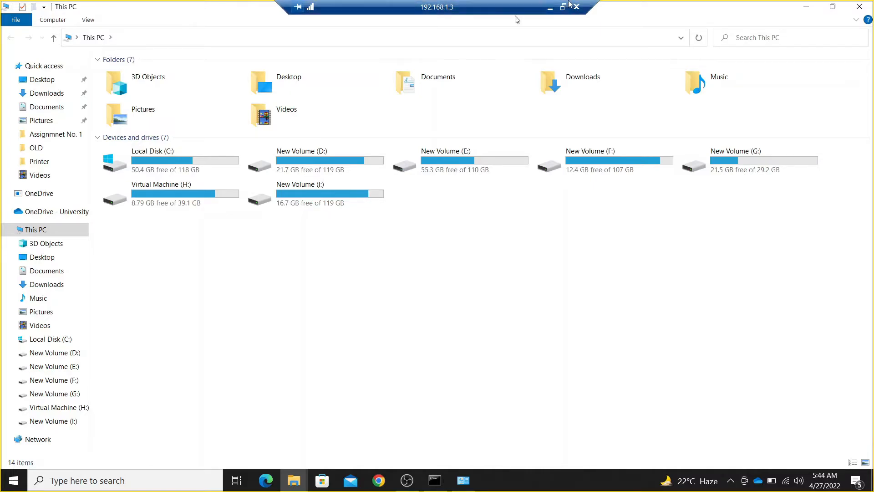
{"action": "left_click", "coordinate": [550, 7]}
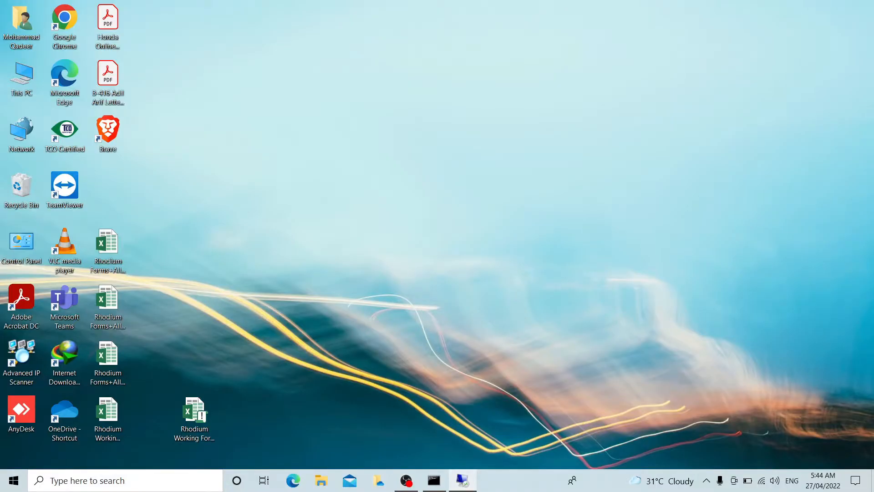
{"action": "left_click", "coordinate": [463, 480]}
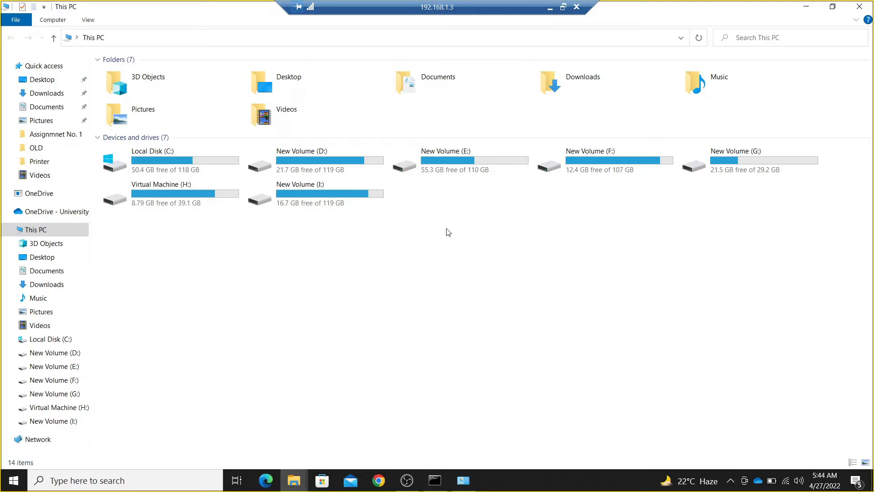
{"action": "key", "text": "super+d"}
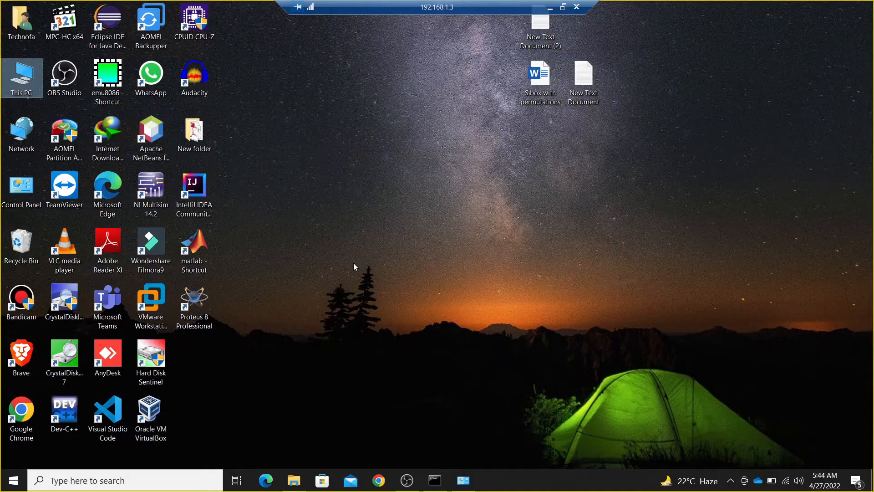
Compare the drives in the local File Explorer with those in the remote This PC, and close the remote session.
{"action": "left_click", "coordinate": [550, 8]}
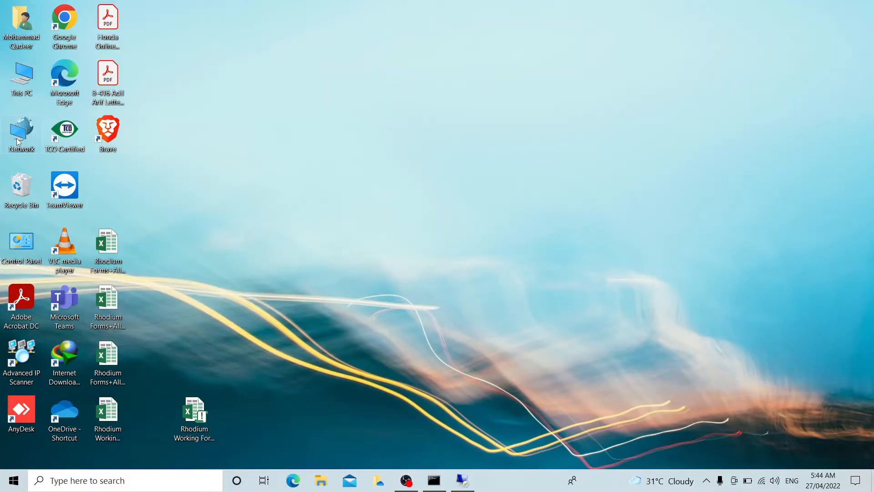
{"action": "key", "text": "super+e"}
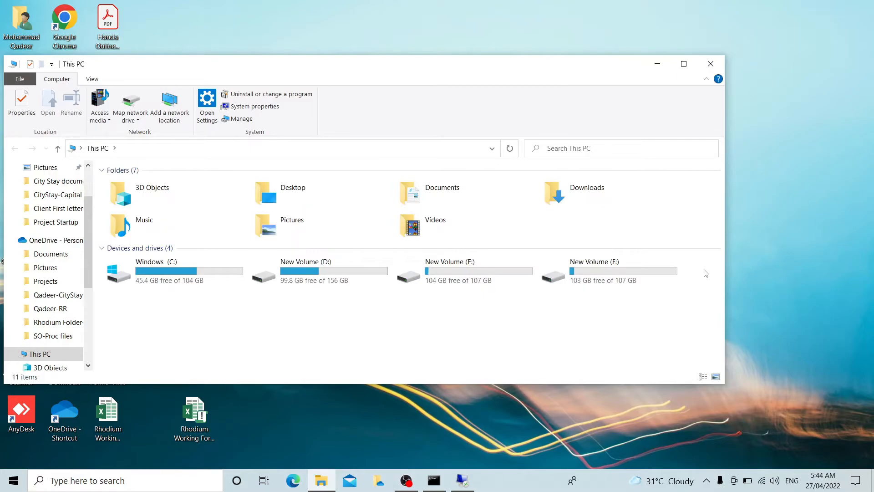
{"action": "key", "text": "alt+Tab"}
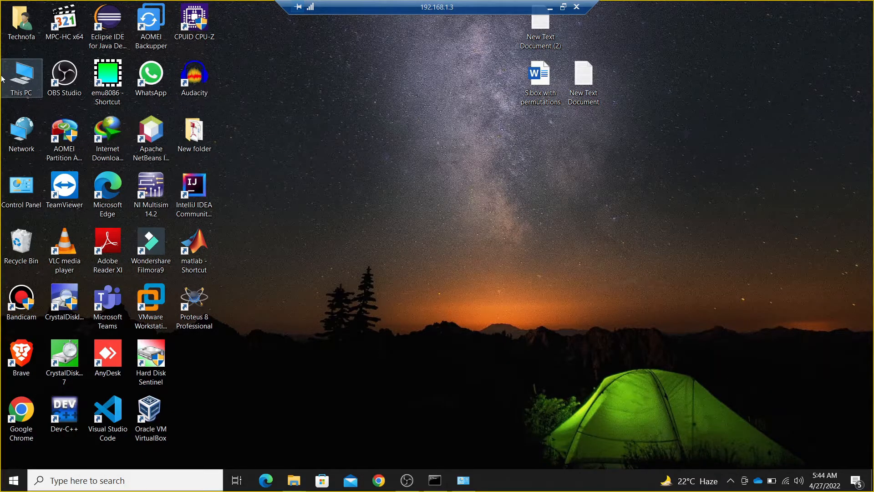
{"action": "double_click", "coordinate": [1, 79]}
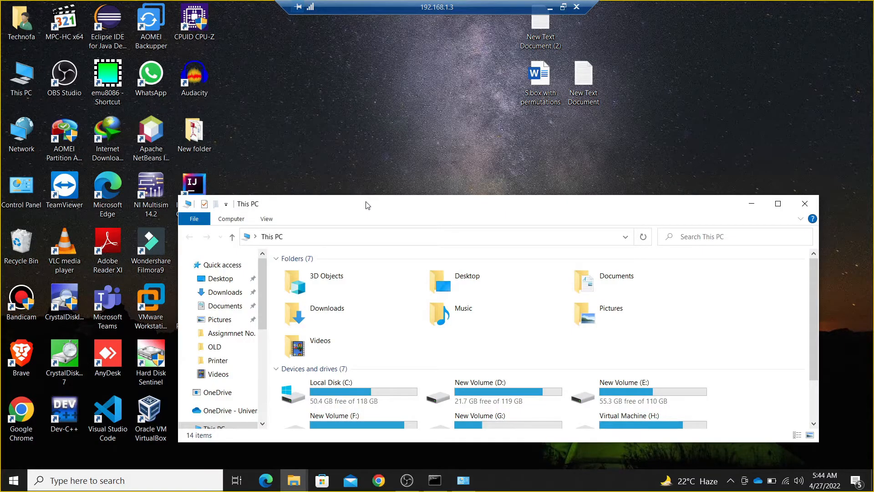
{"action": "left_click_drag", "start_coordinate": [368, 205], "coordinate": [576, 5]}
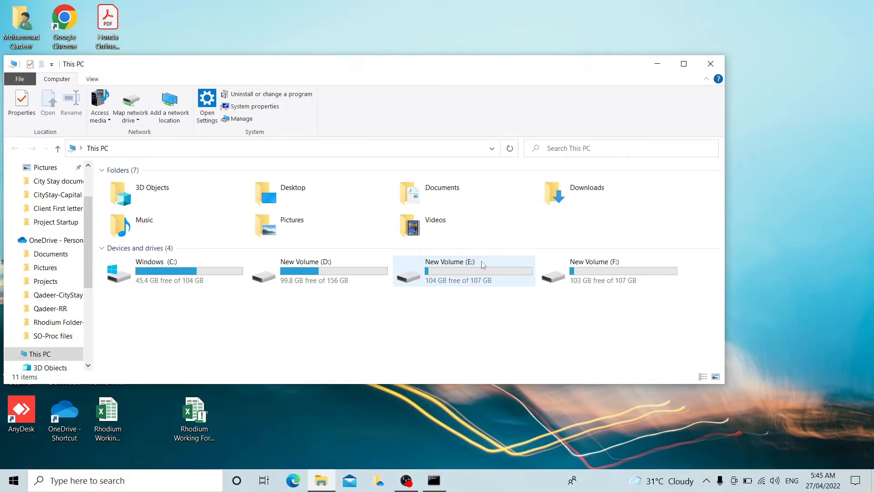
Launch Remote Desktop Connection and keep the remote audio options Play on this computer and Do not record under Local Resources.
{"action": "key", "text": "super"}
{"action": "type", "text": "rdd"}
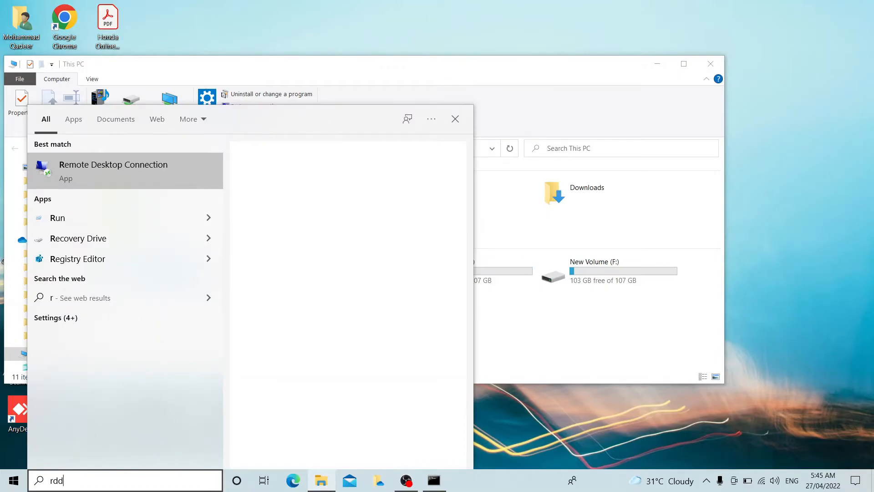
{"action": "key", "text": "Return"}
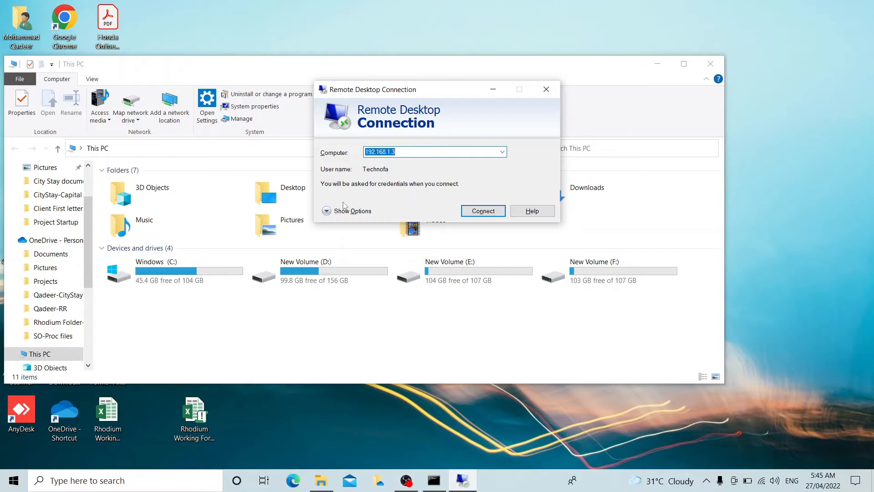
{"action": "left_click", "coordinate": [345, 209]}
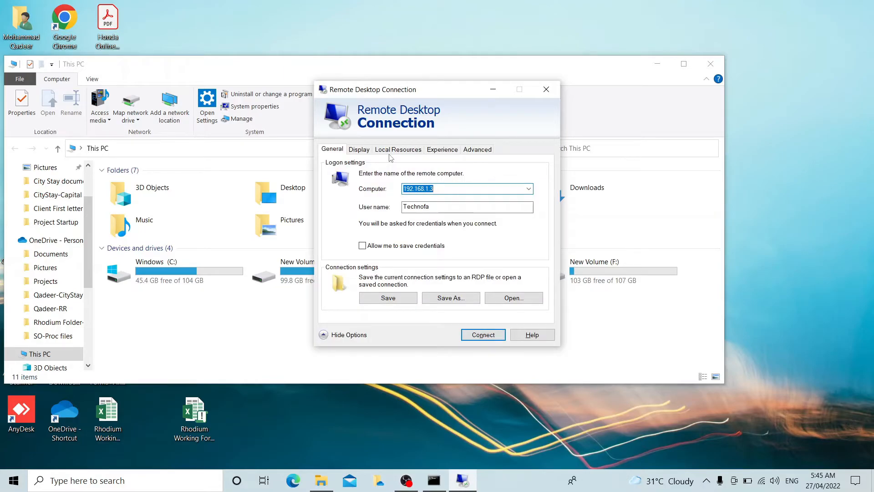
{"action": "left_click", "coordinate": [397, 150]}
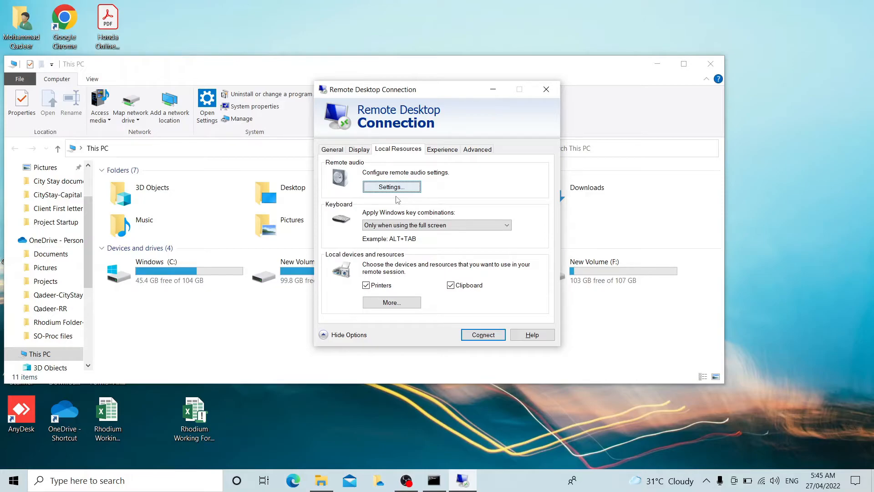
{"action": "left_click", "coordinate": [392, 187]}
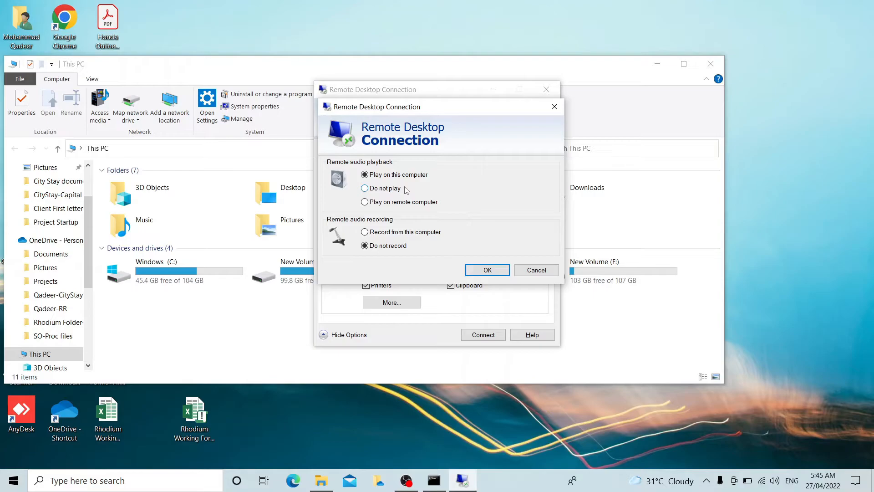
{"action": "left_click", "coordinate": [487, 270]}
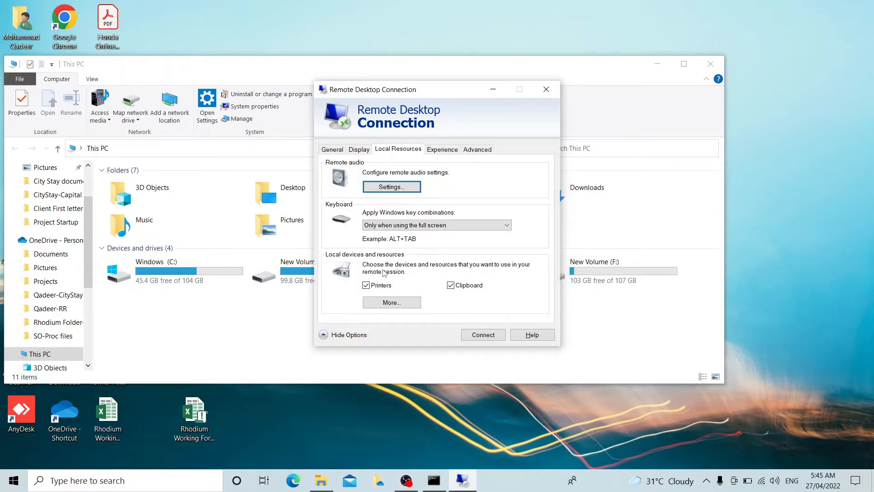
Include the local Drives among the resources shared with the remote session, connect to 192.168.1.3, and trust the connection.
{"action": "left_click", "coordinate": [392, 303]}
{"action": "left_click", "coordinate": [362, 248]}
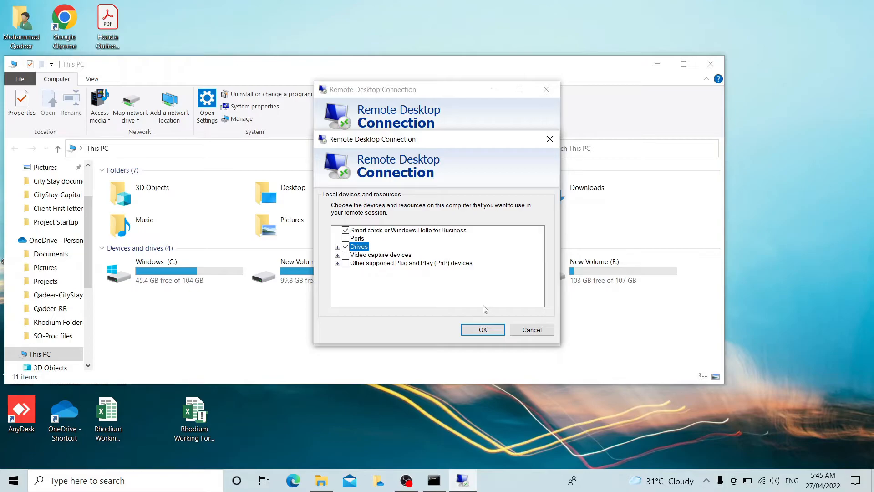
{"action": "left_click", "coordinate": [471, 329]}
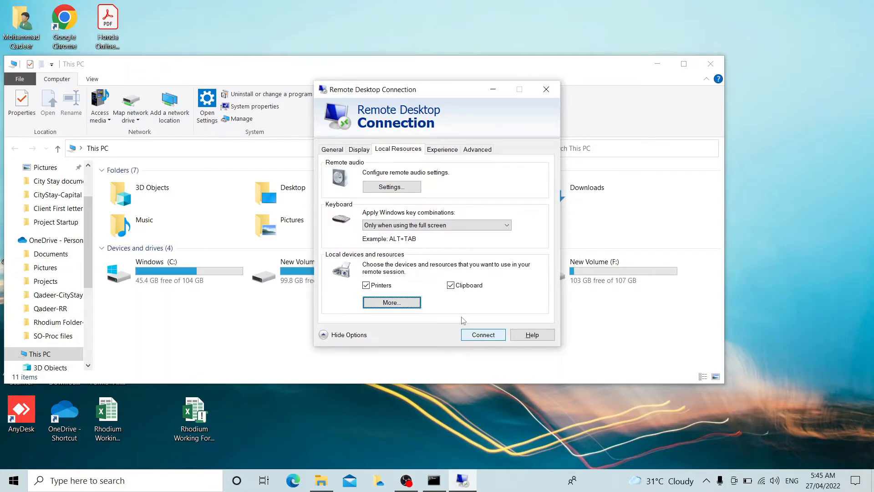
{"action": "left_click", "coordinate": [478, 336]}
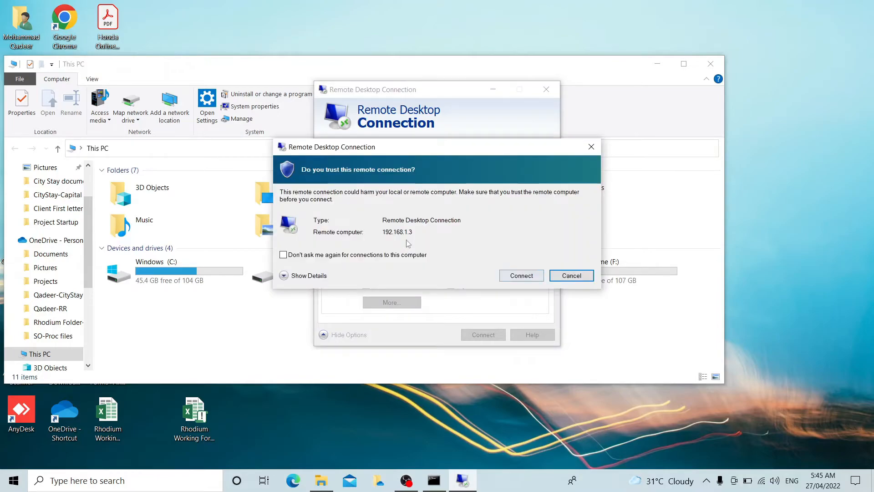
{"action": "left_click", "coordinate": [508, 278]}
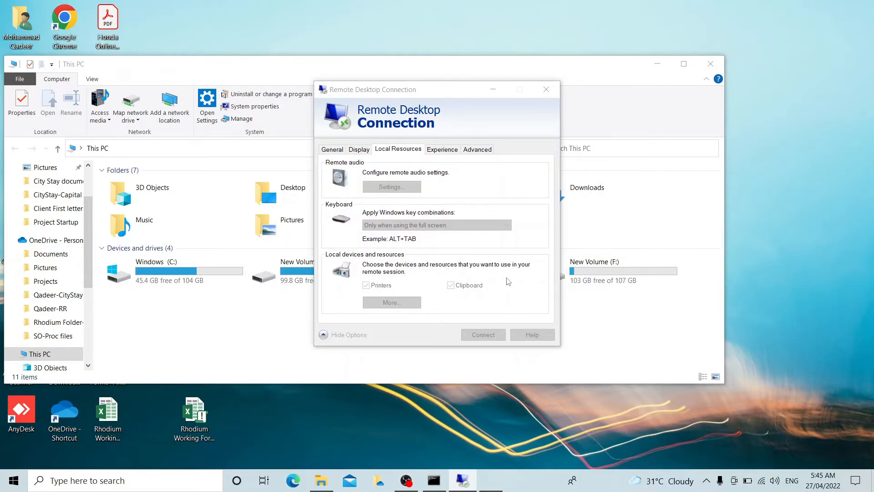
{"action": "type", "text": "•"}
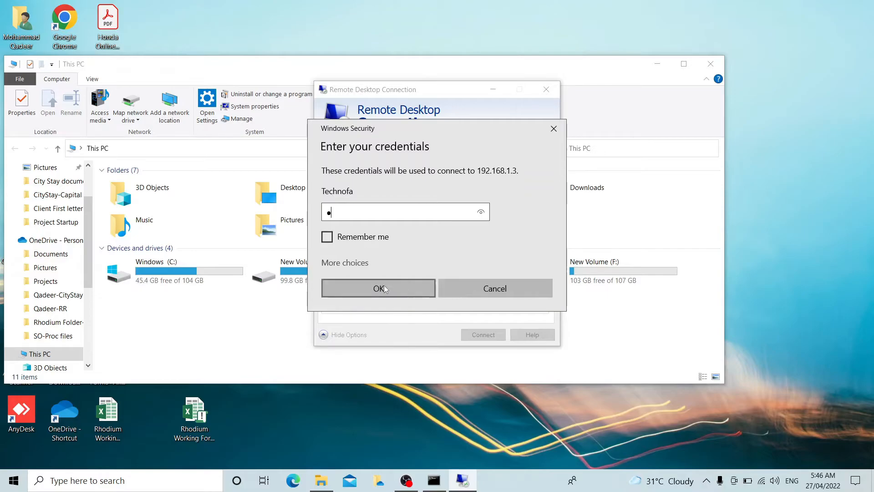
{"action": "left_click", "coordinate": [345, 262]}
{"action": "left_click", "coordinate": [373, 333]}
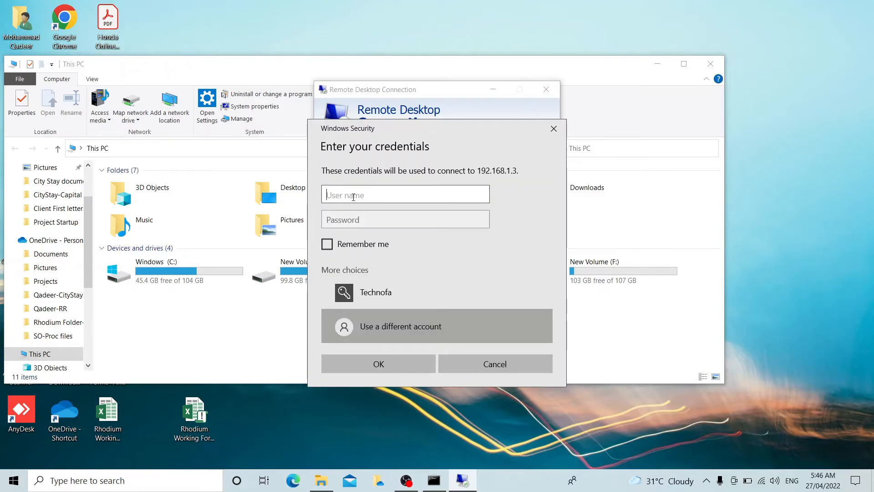
{"action": "type", "text": "faaz"}
{"action": "key", "text": "Tab"}
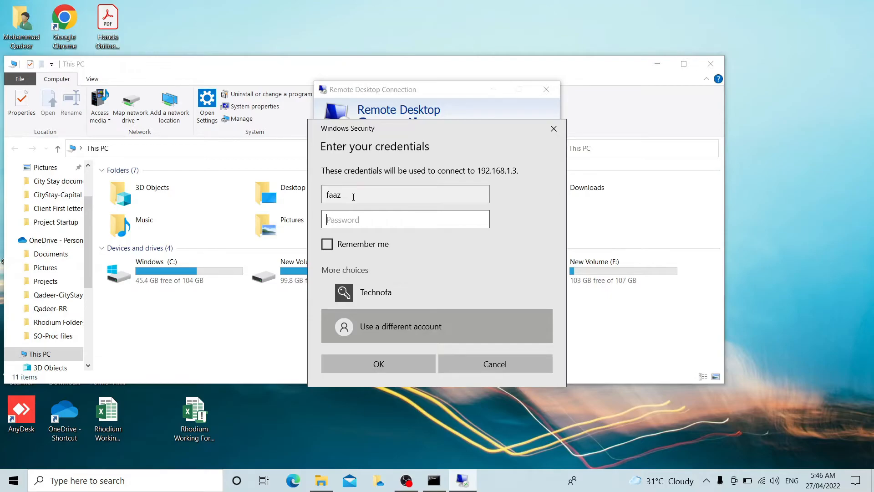
Sign in to 192.168.1.3 with the Technofa account by entering its account password, and start the remote session.
{"action": "left_click", "coordinate": [374, 292]}
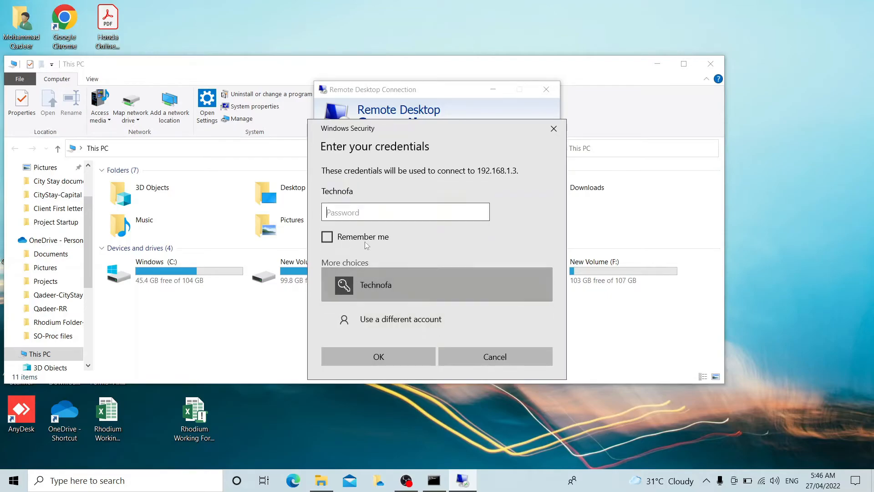
{"action": "type", "text": "*******"}
{"action": "key", "text": "Return"}
{"action": "left_click", "coordinate": [478, 311]}
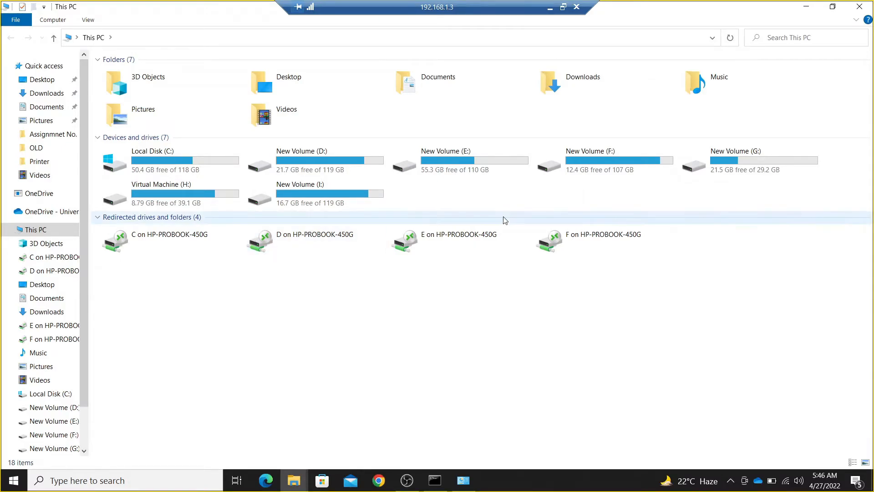
Try to copy Teams_windows_x64 from the redirected drive F on HP-PROBOOK-450G to the remote computer's New Volume (I:).
{"action": "left_click_drag", "start_coordinate": [474, 195], "coordinate": [753, 175]}
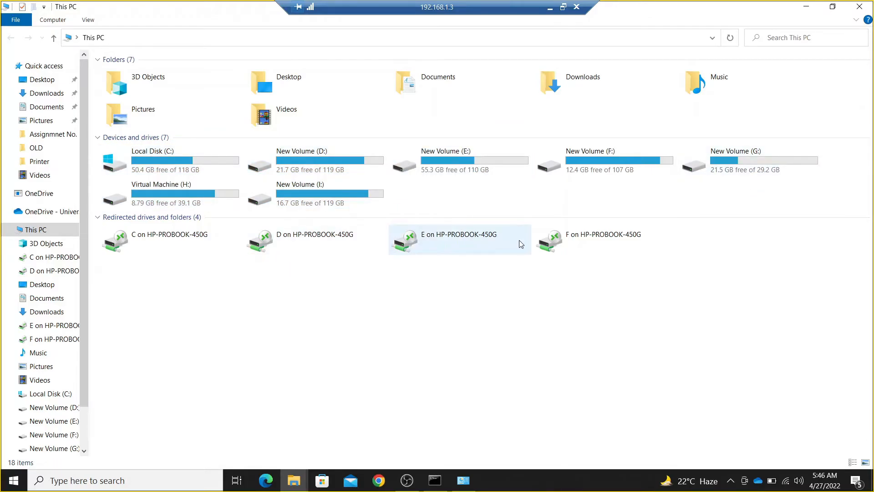
{"action": "double_click", "coordinate": [569, 252]}
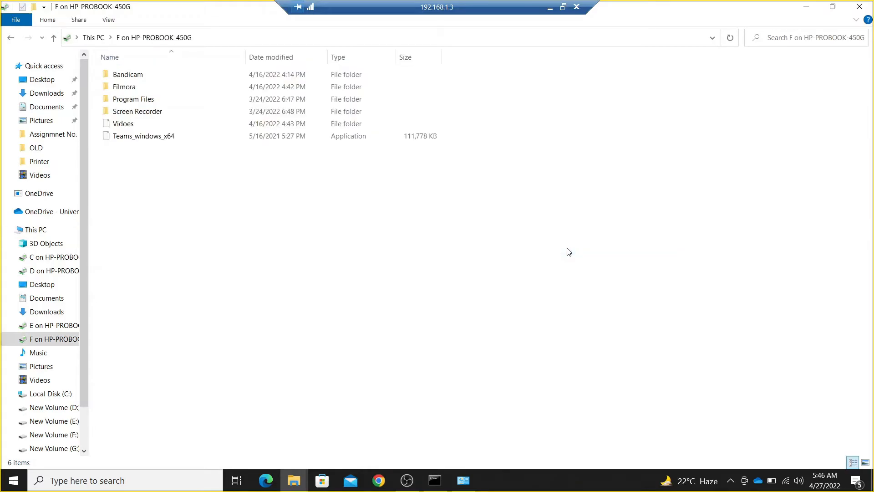
{"action": "left_click", "coordinate": [137, 112]}
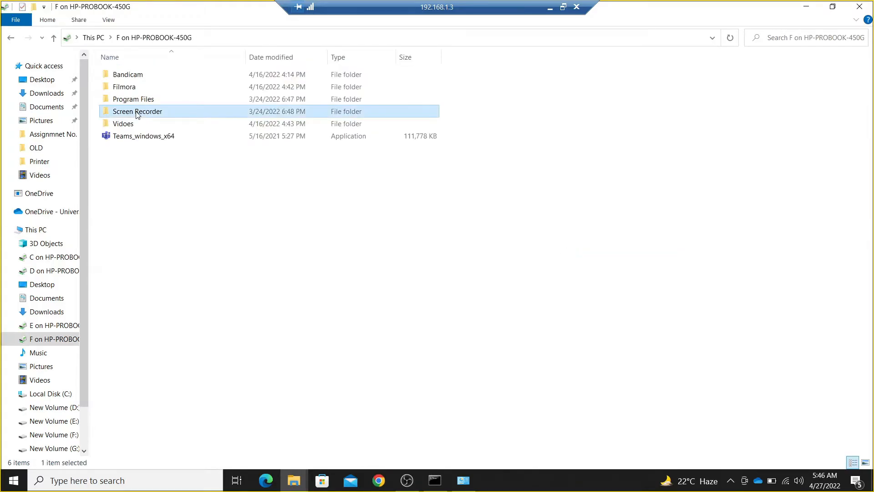
{"action": "left_click", "coordinate": [127, 138]}
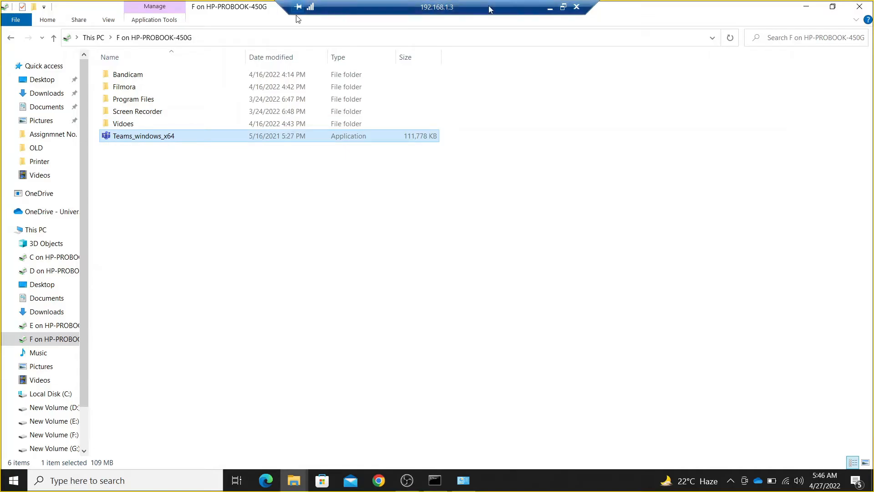
{"action": "left_click", "coordinate": [550, 8]}
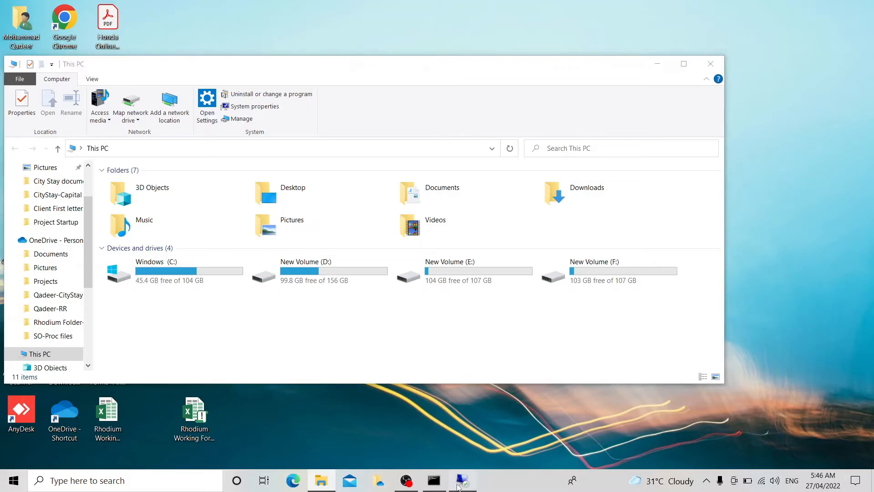
{"action": "left_click", "coordinate": [440, 477]}
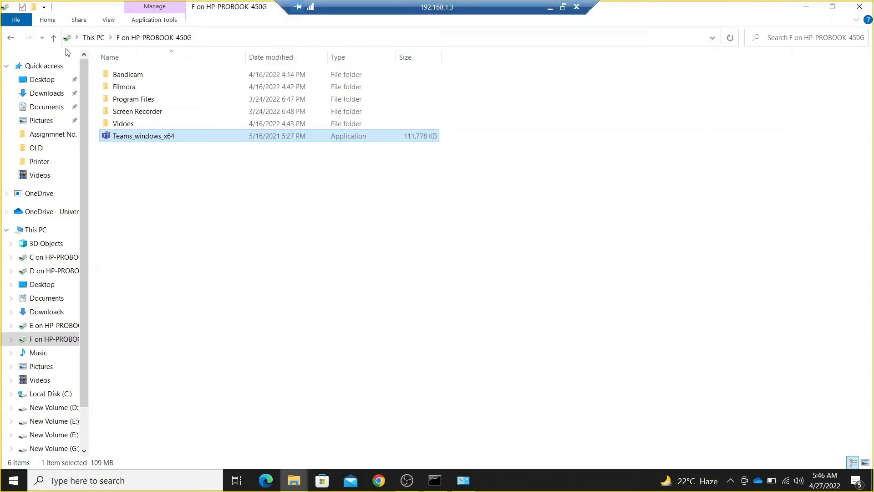
{"action": "key", "text": "alt+Left"}
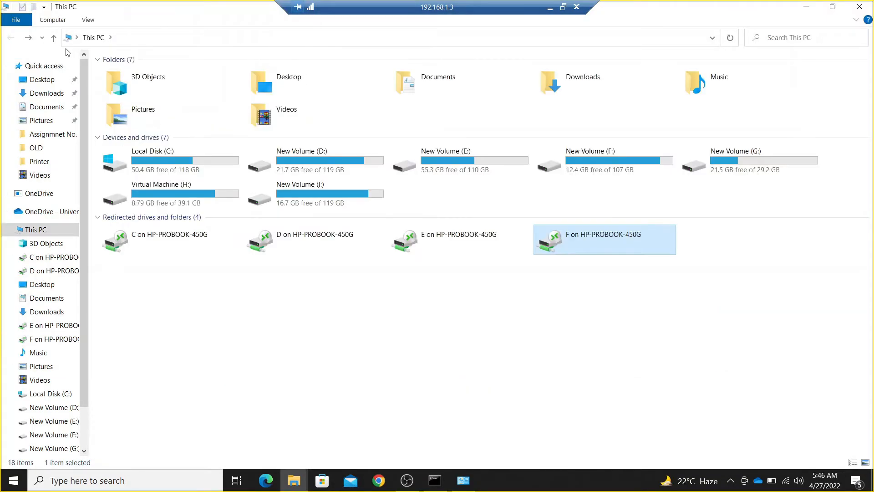
{"action": "double_click", "coordinate": [282, 201]}
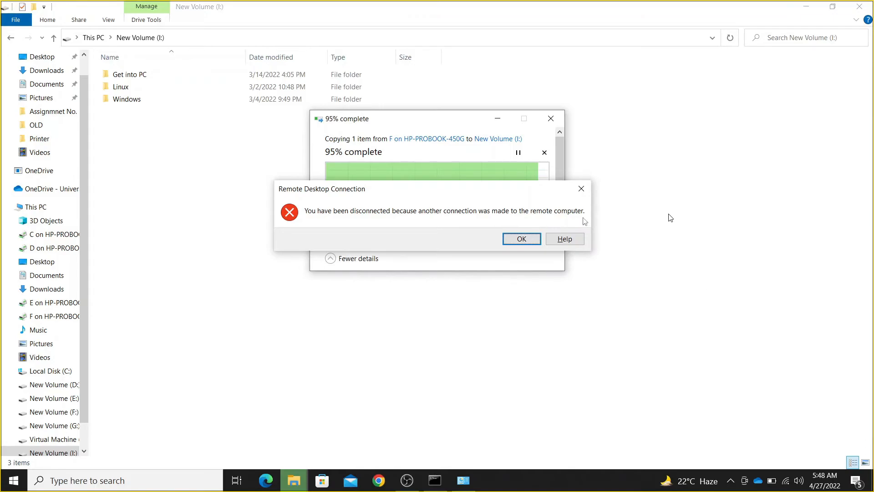
Dismiss the Remote Desktop disconnection message and cancel the interrupted copy to New Volume (I:).
{"action": "left_click", "coordinate": [581, 190]}
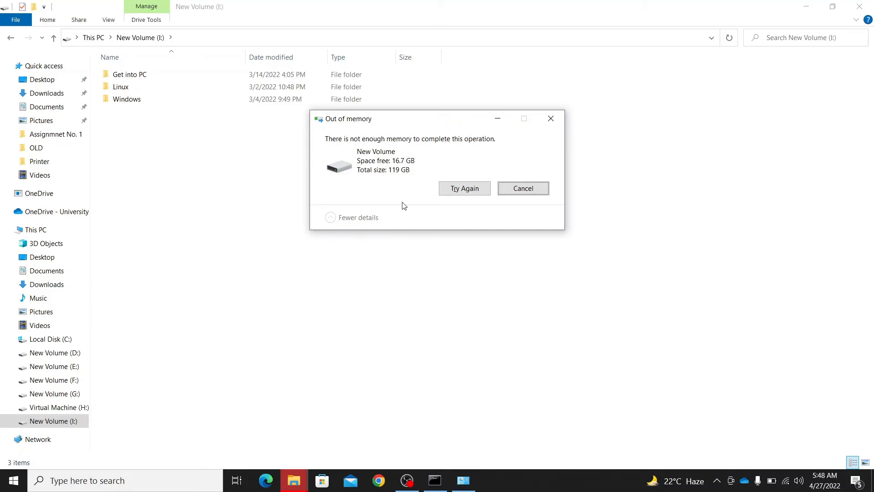
{"action": "left_click", "coordinate": [518, 197]}
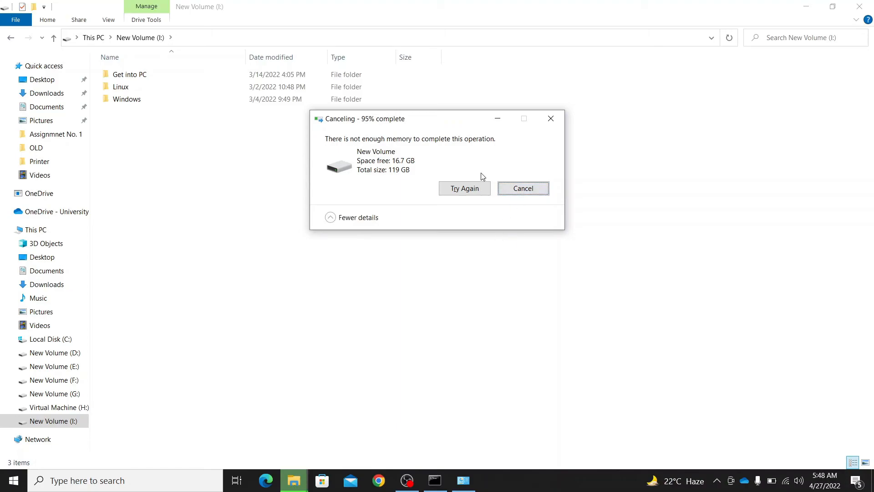
{"action": "left_click", "coordinate": [511, 196]}
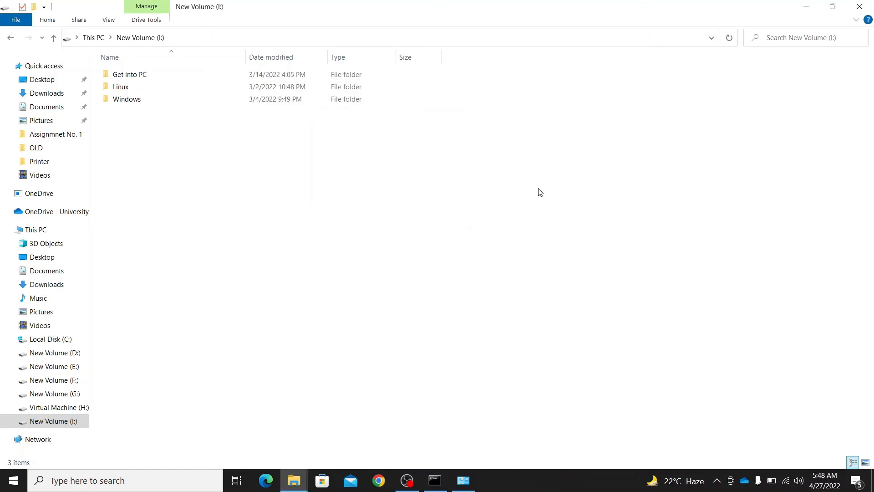
Return to This PC and minimize it, and open the Users list under Local Users and Groups in Computer Management.
{"action": "left_click", "coordinate": [53, 42]}
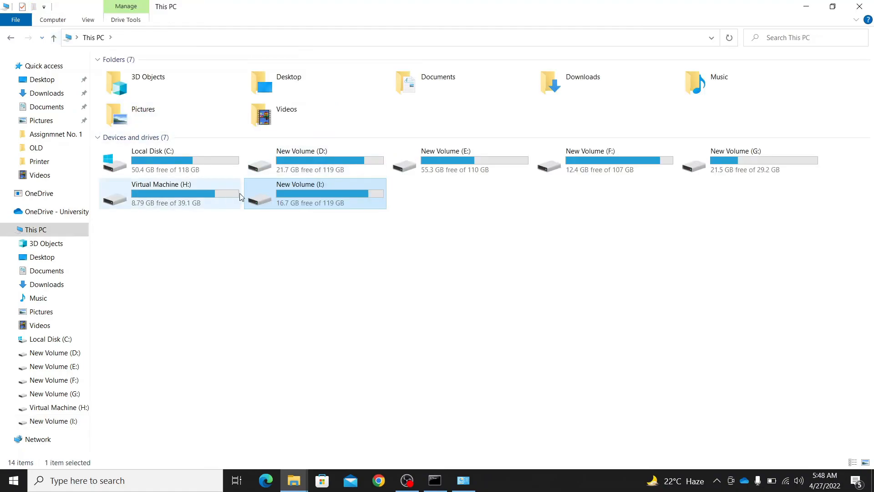
{"action": "left_click", "coordinate": [312, 273]}
{"action": "left_click", "coordinate": [806, 7]}
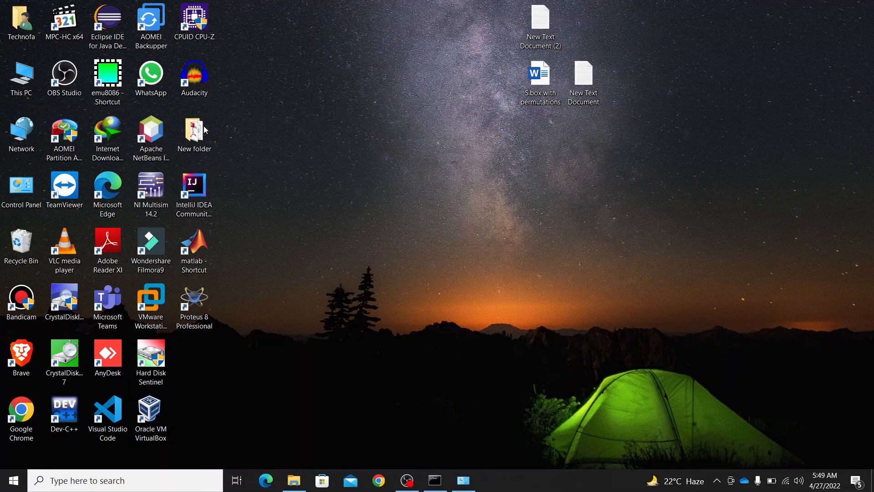
{"action": "right_click", "coordinate": [19, 76]}
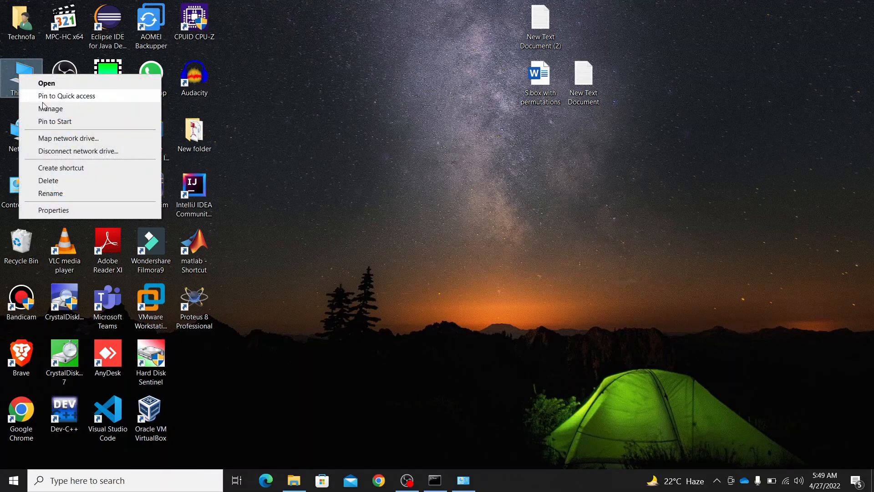
{"action": "left_click", "coordinate": [46, 107]}
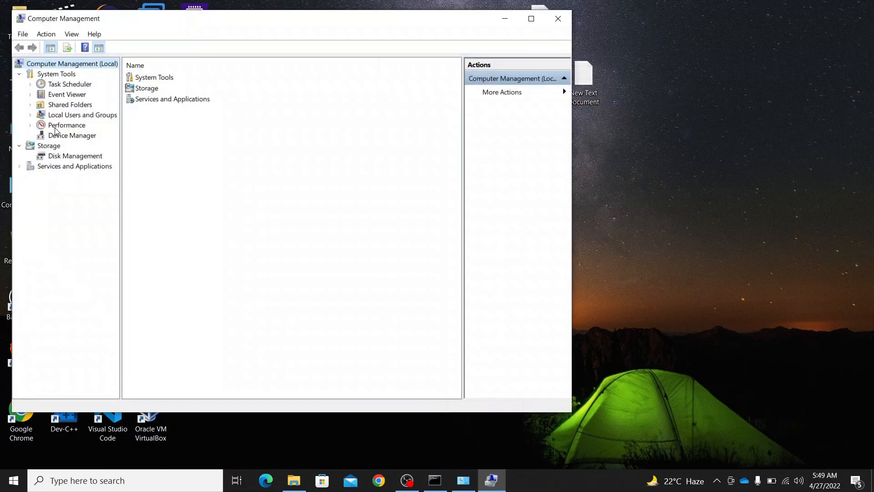
{"action": "left_click", "coordinate": [56, 117]}
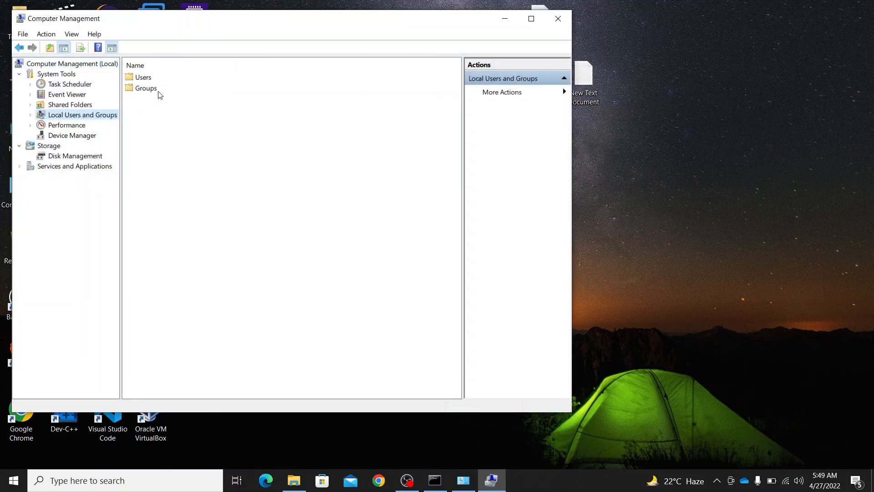
{"action": "double_click", "coordinate": [146, 81]}
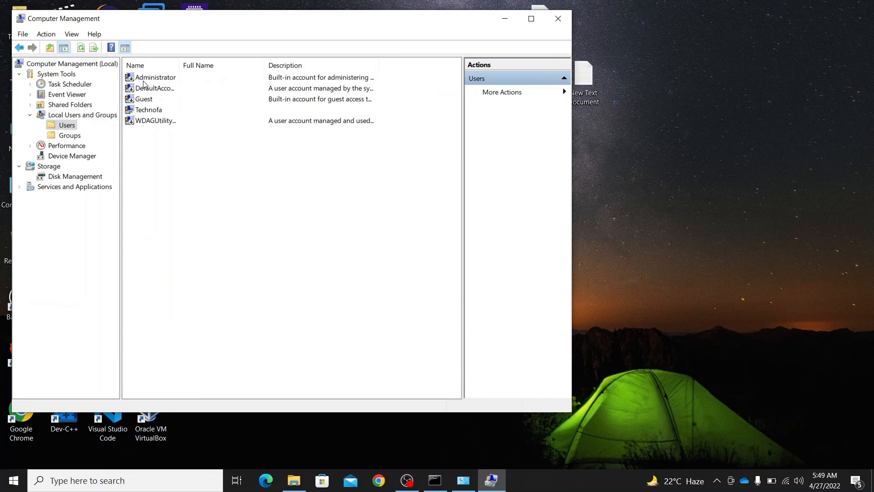
Start a new local user with abc as both the user name and the full name.
{"action": "right_click", "coordinate": [175, 188]}
{"action": "mouse_move", "coordinate": [216, 245]}
{"action": "left_click", "coordinate": [221, 195]}
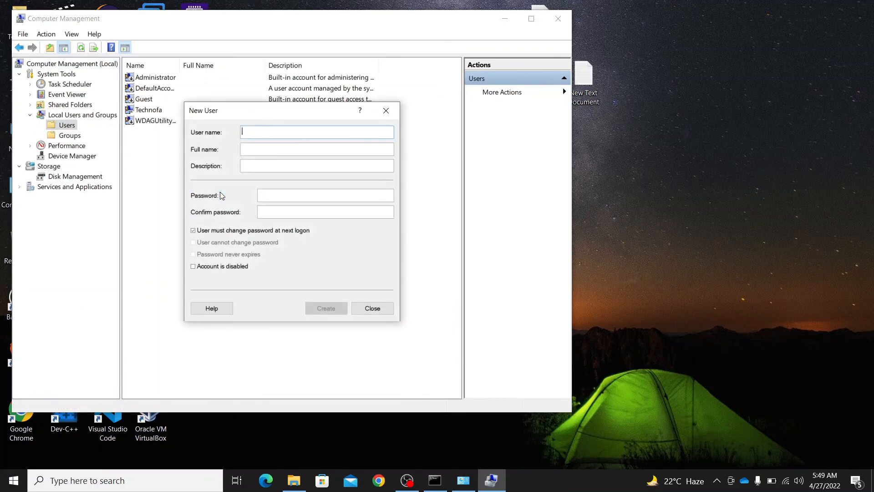
{"action": "type", "text": "abc"}
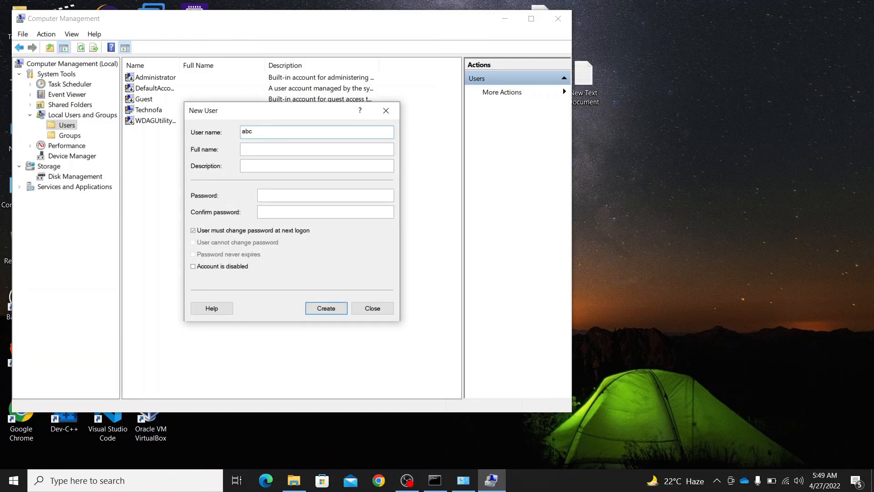
{"action": "type", "text": "abc"}
Enter the new user's password and repeat it in the password confirmation.
{"action": "type", "text": "•••"}
{"action": "type", "text": "•"}
{"action": "key", "text": "BackSpace"}
{"action": "key", "text": "BackSpace"}
{"action": "key", "text": "BackSpace"}
{"action": "type", "text": "••••"}
{"action": "key", "text": "Tab"}
{"action": "type", "text": "••••"}
{"action": "key", "text": "Tab"}
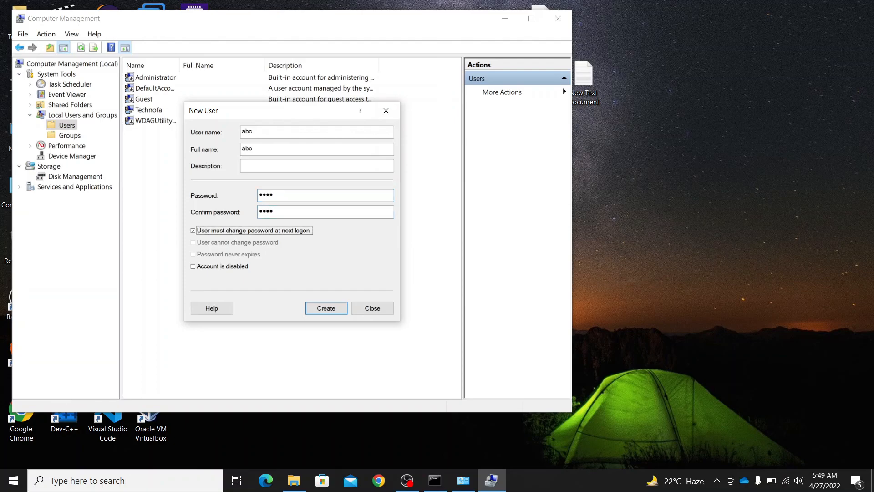
Disable User must change password at next logon, create the abc account, and select it in the Users list.
{"action": "key", "text": "space"}
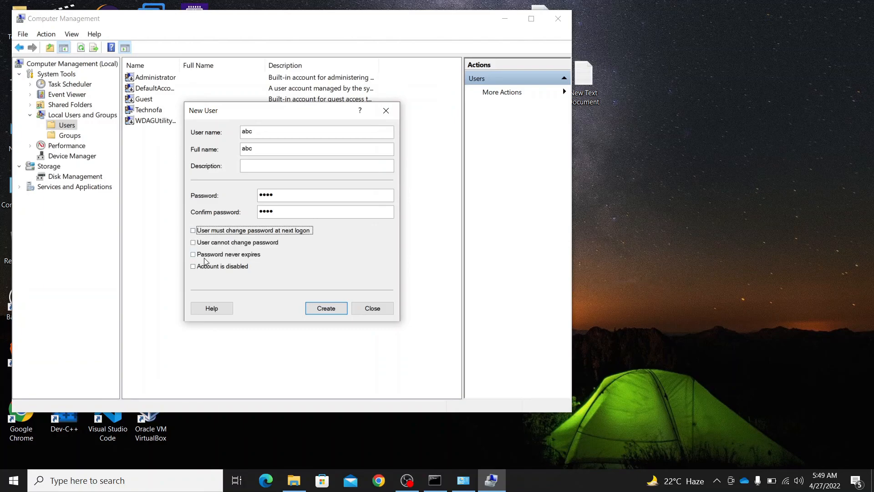
{"action": "left_click", "coordinate": [334, 315]}
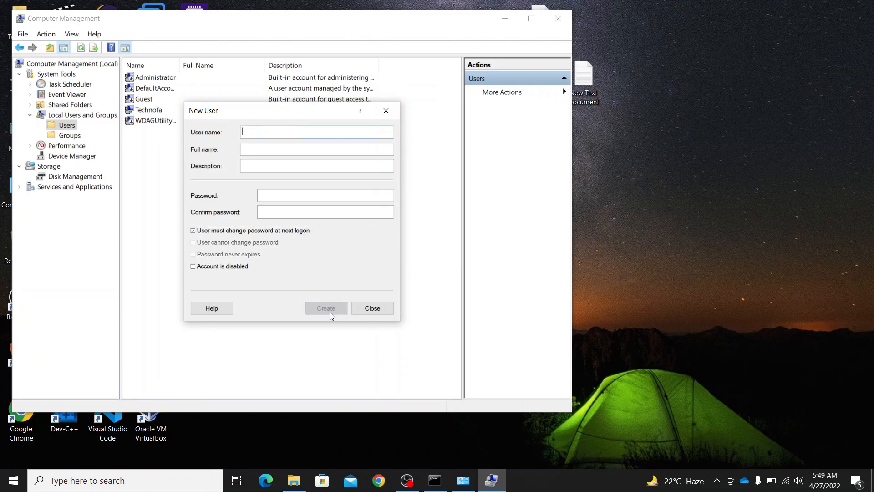
{"action": "left_click", "coordinate": [163, 190]}
{"action": "left_click", "coordinate": [368, 311]}
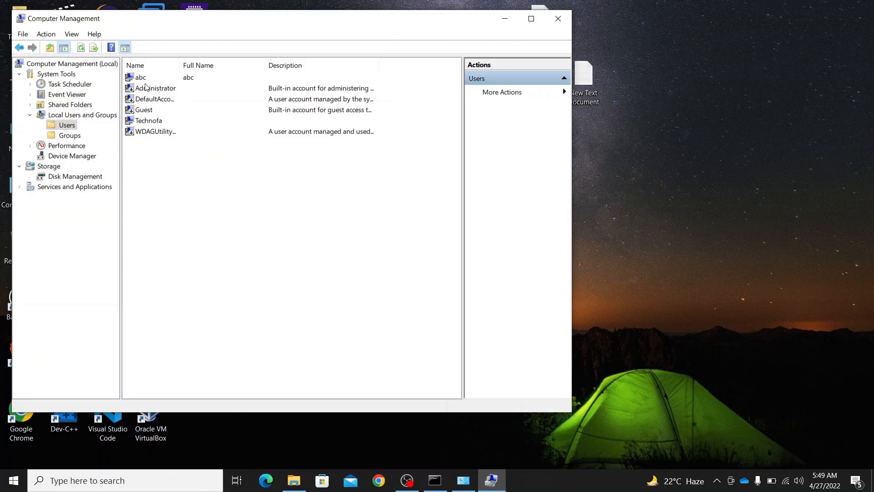
{"action": "left_click", "coordinate": [152, 79]}
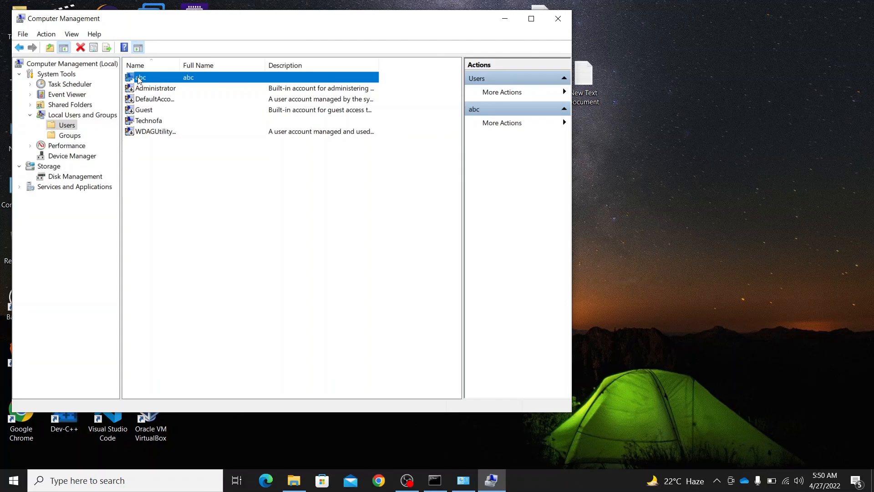
Minimize Computer Management, and bring up the Give access to options for New Volume (I:) in This PC.
{"action": "left_click", "coordinate": [505, 18]}
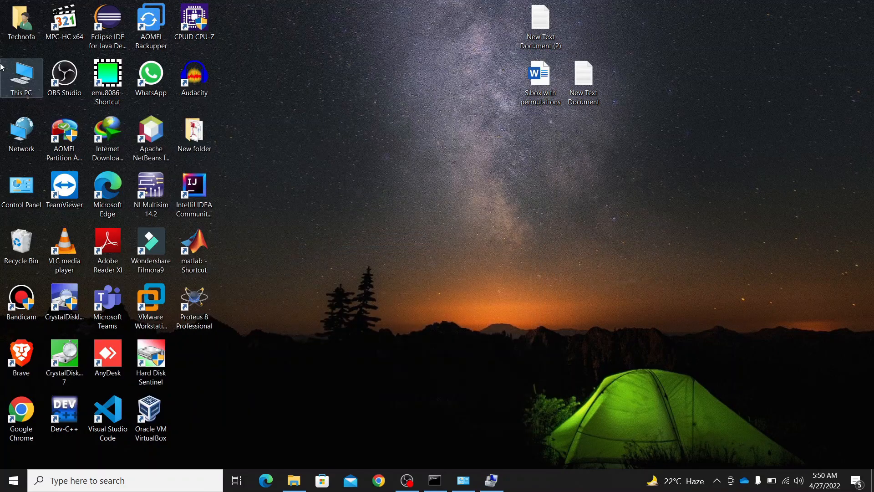
{"action": "double_click", "coordinate": [34, 80]}
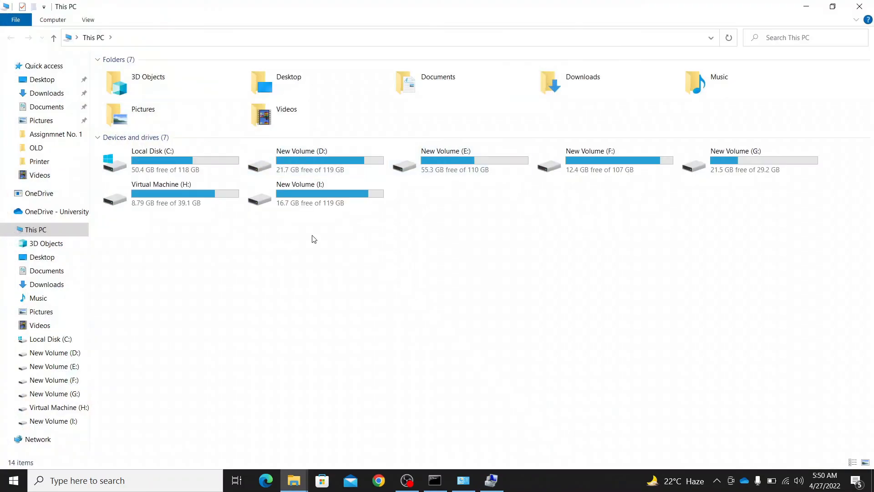
{"action": "right_click", "coordinate": [263, 199]}
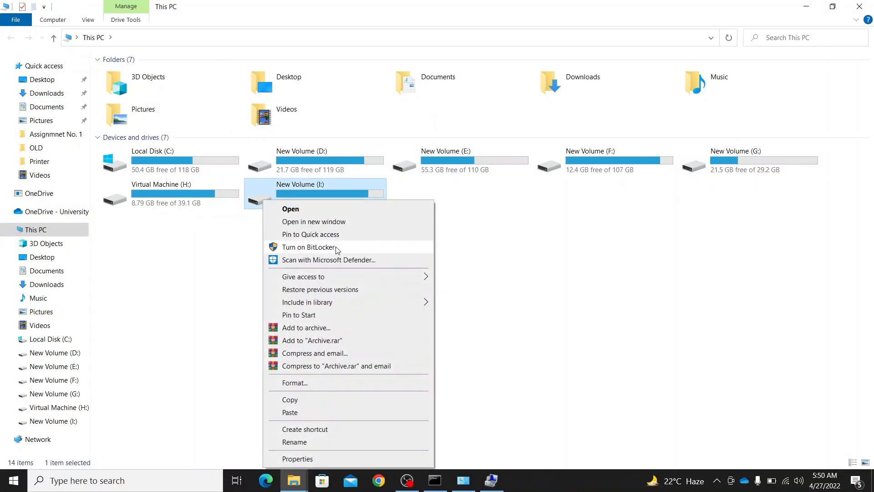
{"action": "mouse_move", "coordinate": [326, 280]}
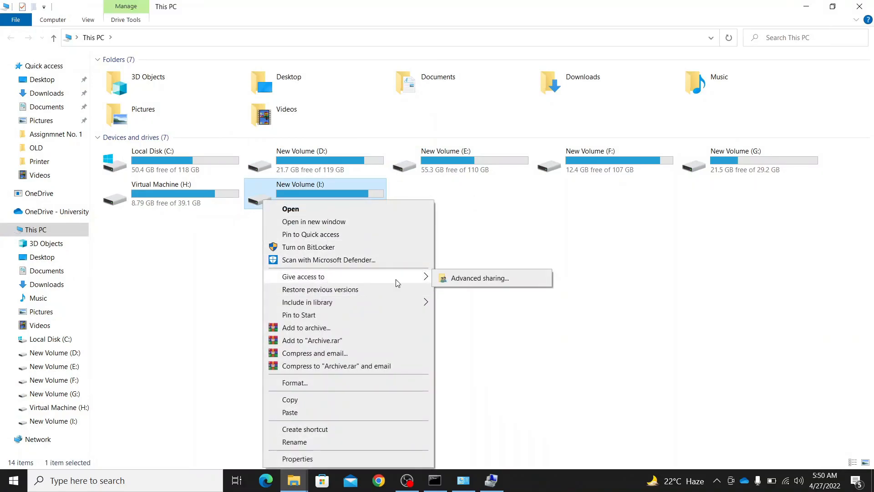